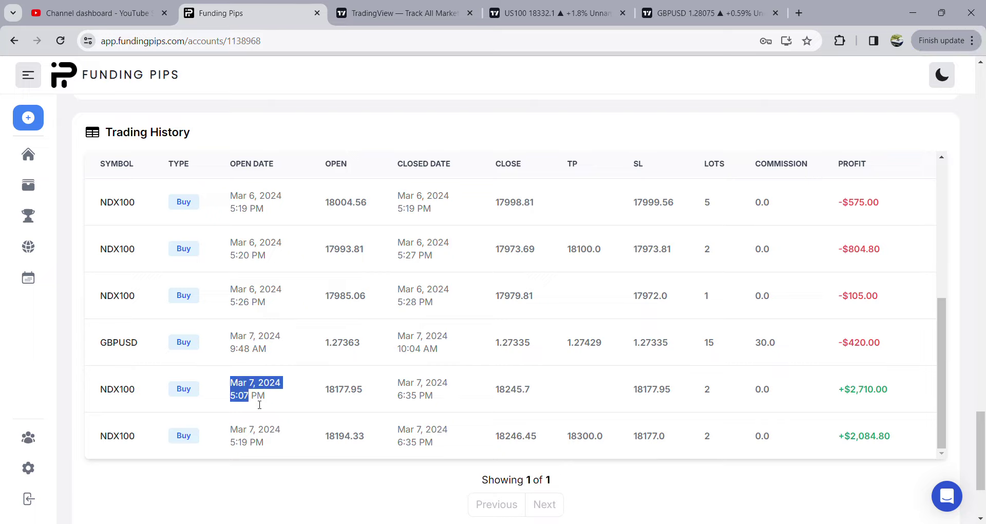
Check the open times of the two Mar 7, 2024 NDX100 trades in the Trading History.
left_click_drag(253, 448, 252, 423)
left_click(271, 432)
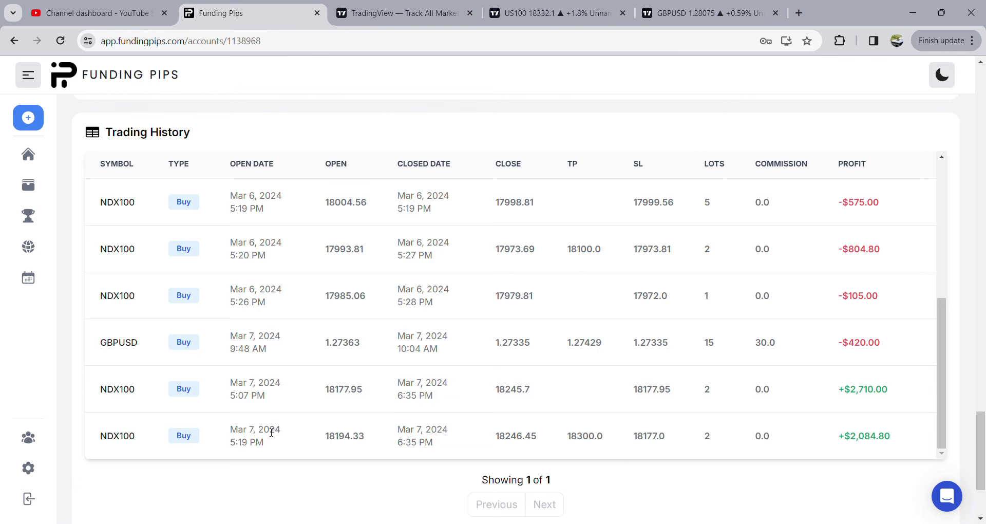
Switch to the US100 chart, set it to the 15-minute interval and hide all drawings.
left_click(559, 17)
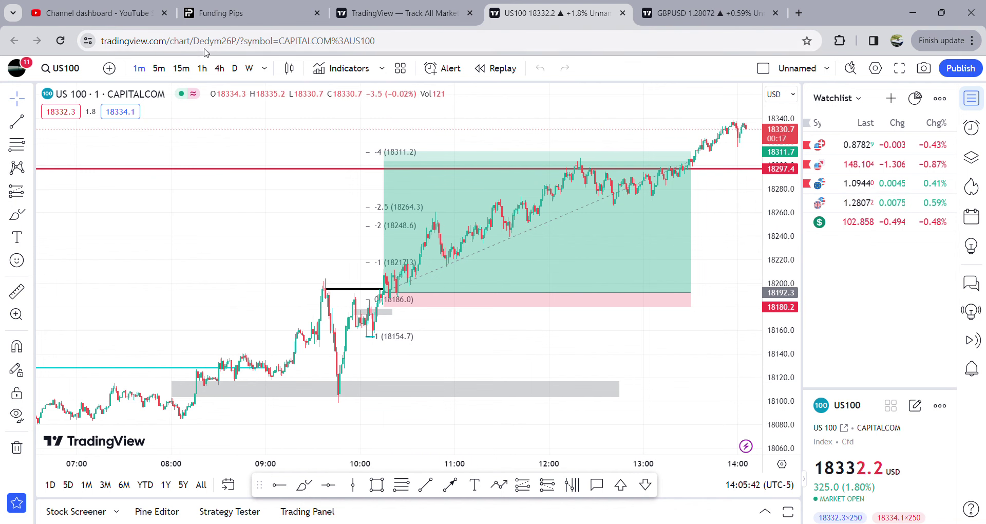
left_click(181, 68)
left_click(16, 415)
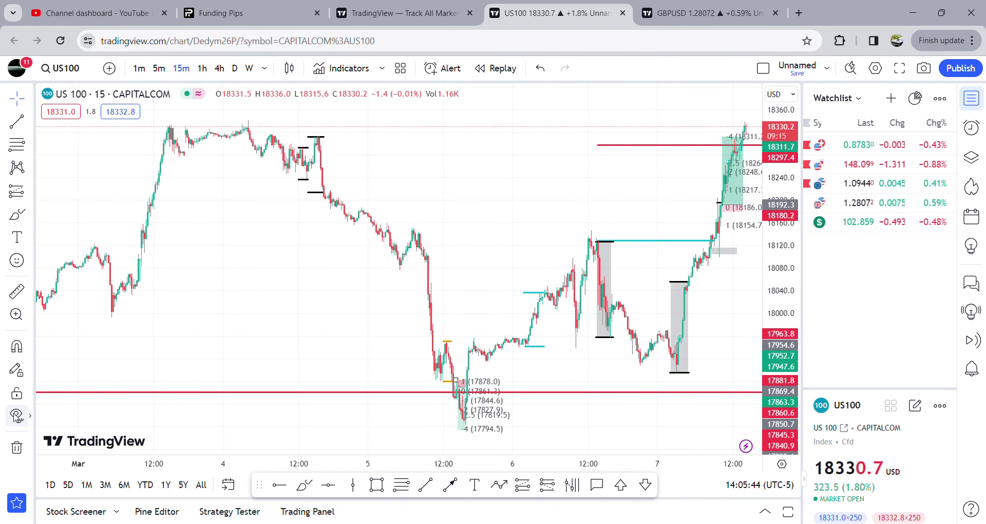
scroll(384, 293, "up", 5)
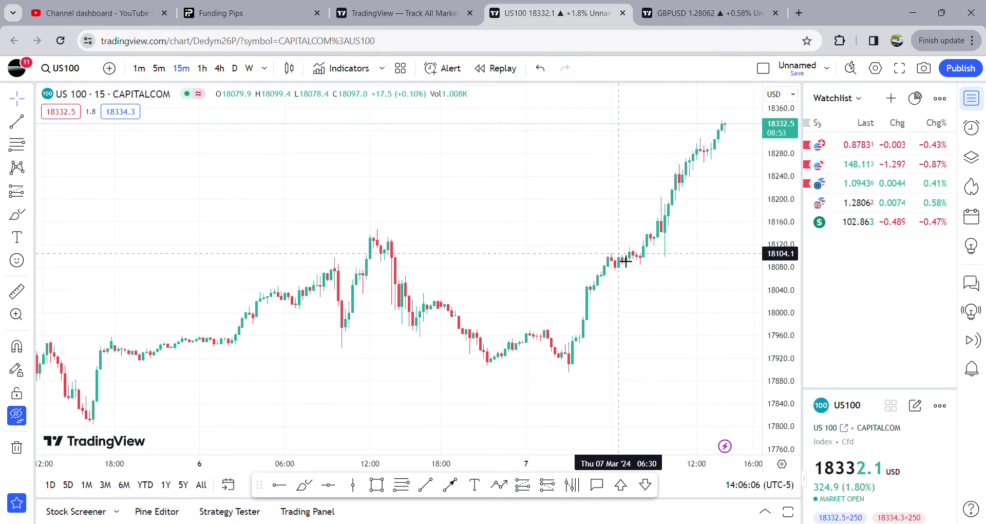
scroll(623, 259, "down", 1)
scroll(623, 260, "down", 1)
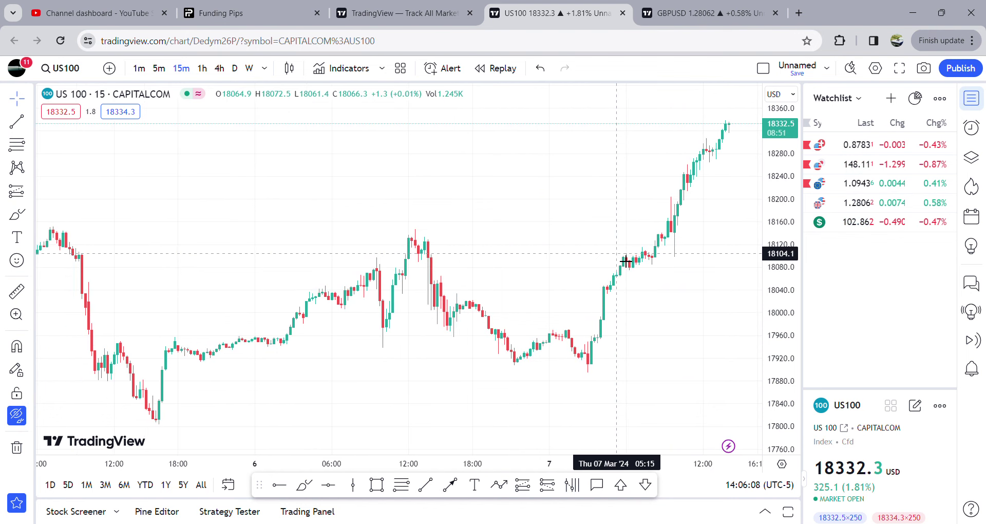
Show all drawings on the US100 chart again and review the marked ranges of 6 and 7 March.
left_click(17, 416)
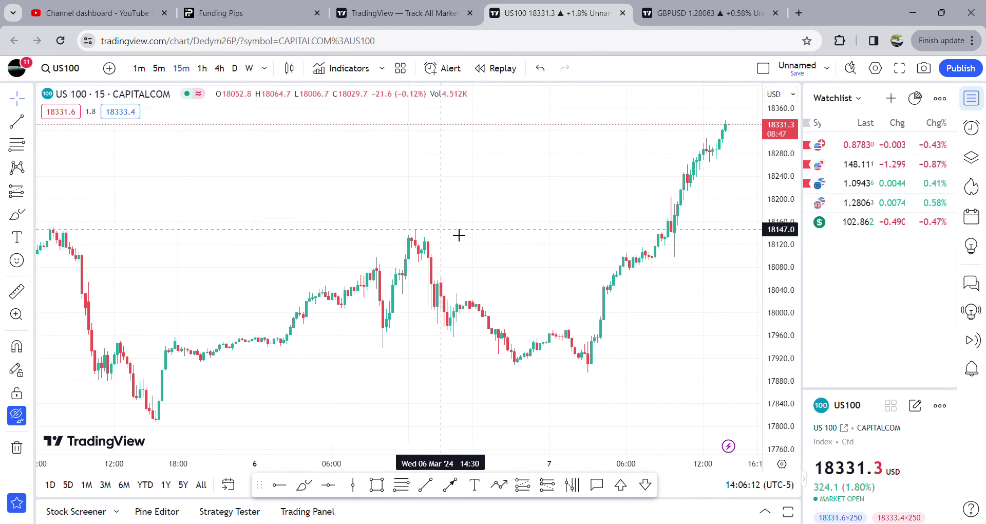
left_click(15, 420)
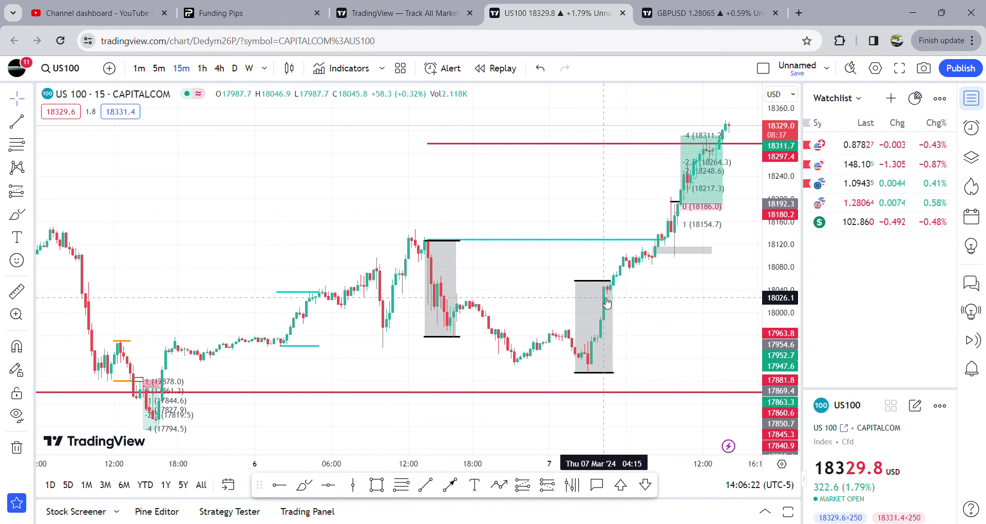
scroll(606, 303, "left", 5)
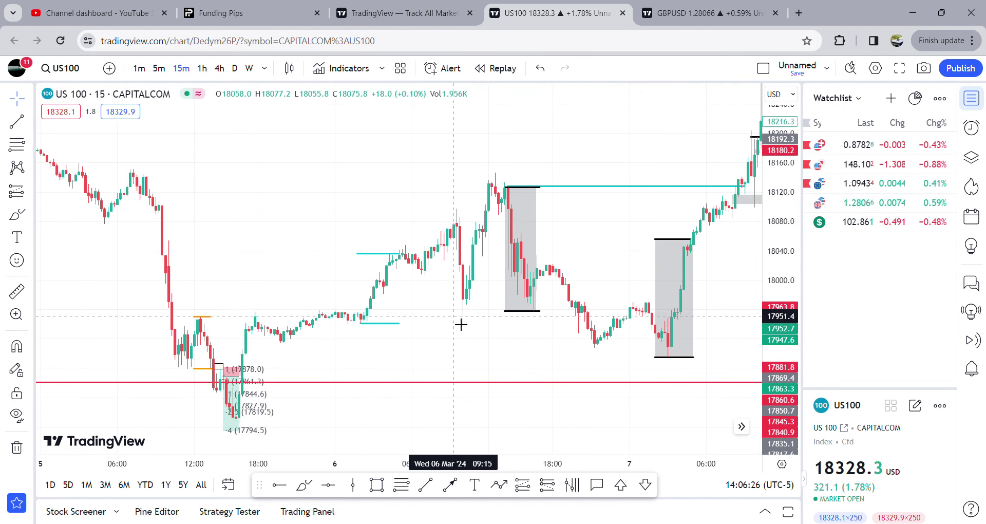
left_click_drag(441, 333, 401, 338)
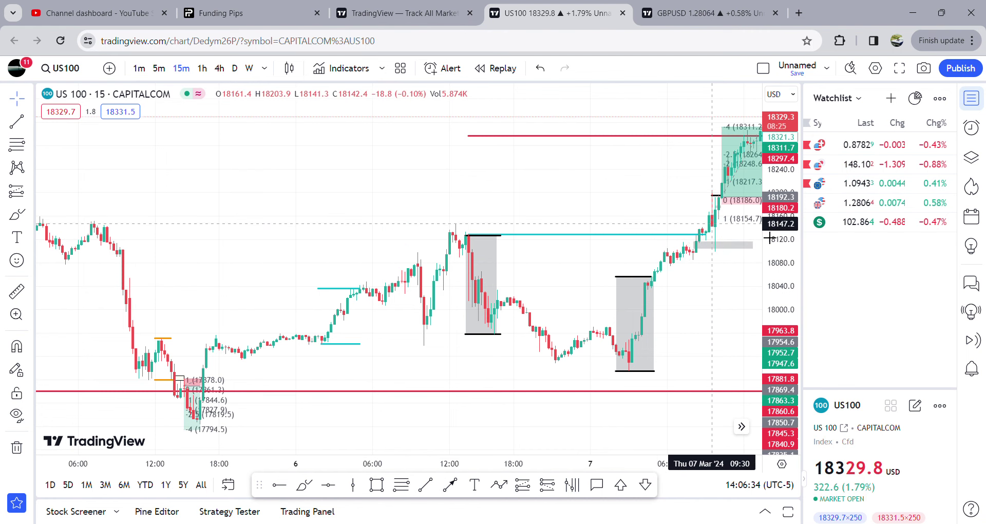
Hide the watchlist and stretch the price scale around the 7 March rally.
left_click(977, 106)
left_click_drag(650, 215, 465, 176)
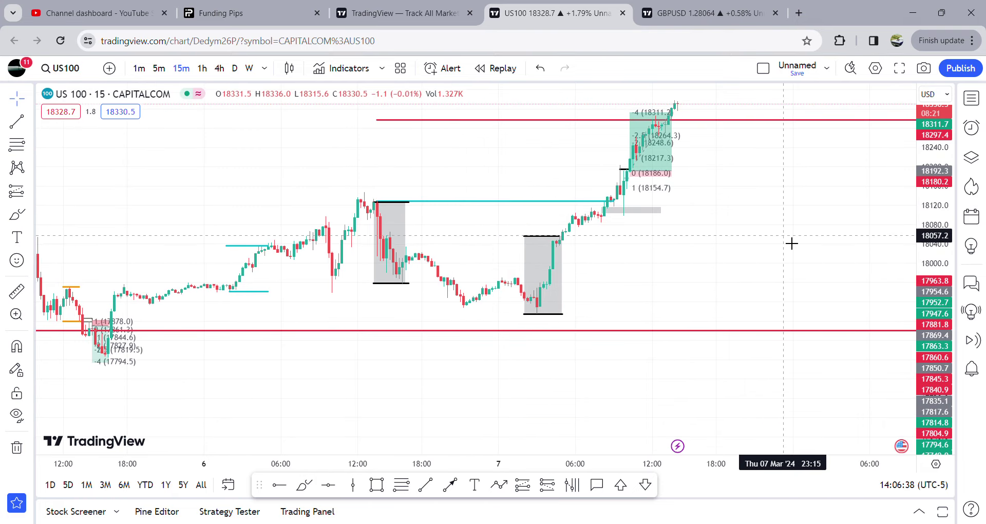
left_click_drag(933, 303, 930, 147)
left_click_drag(717, 251, 718, 378)
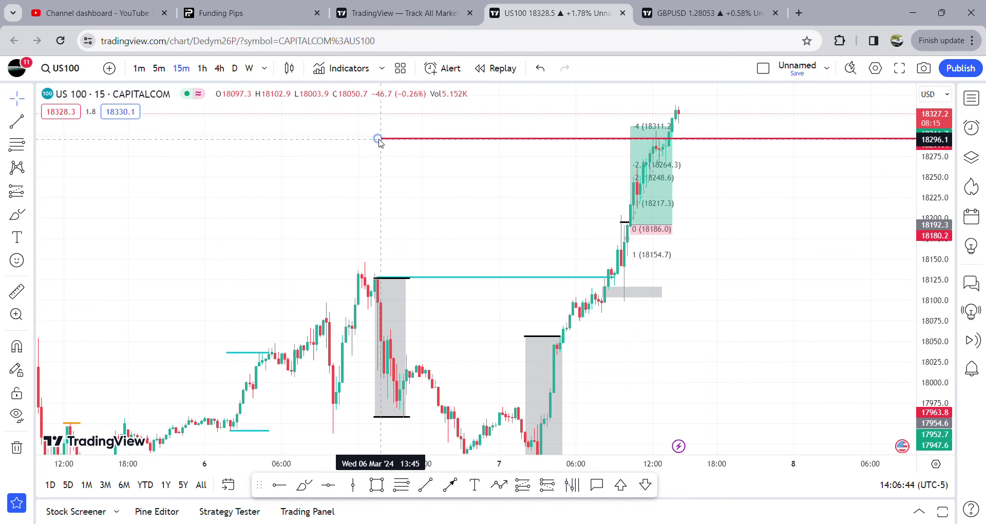
Move the grey range rectangle of 6 March up so it spans from the cyan line to the red 18297.4 line.
left_click_drag(412, 321, 412, 183)
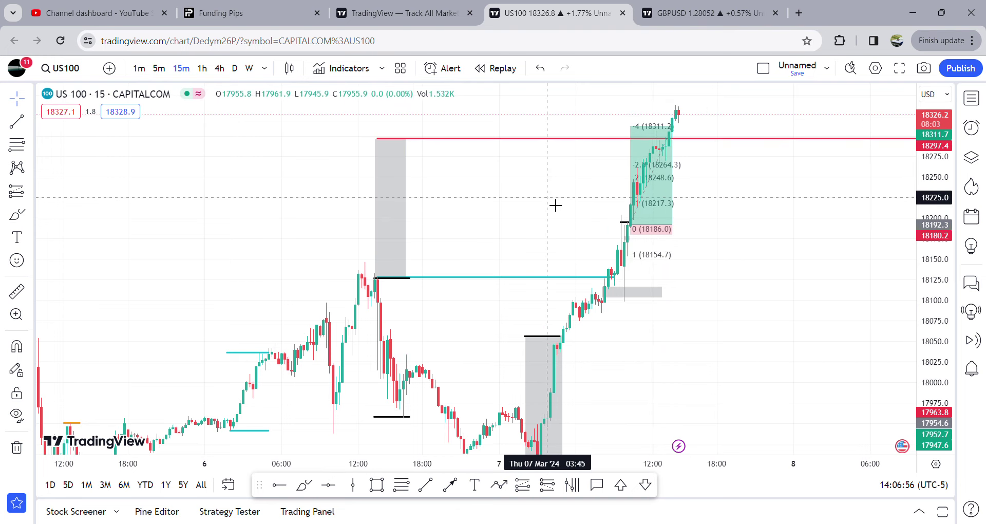
scroll(555, 205, "up", 5)
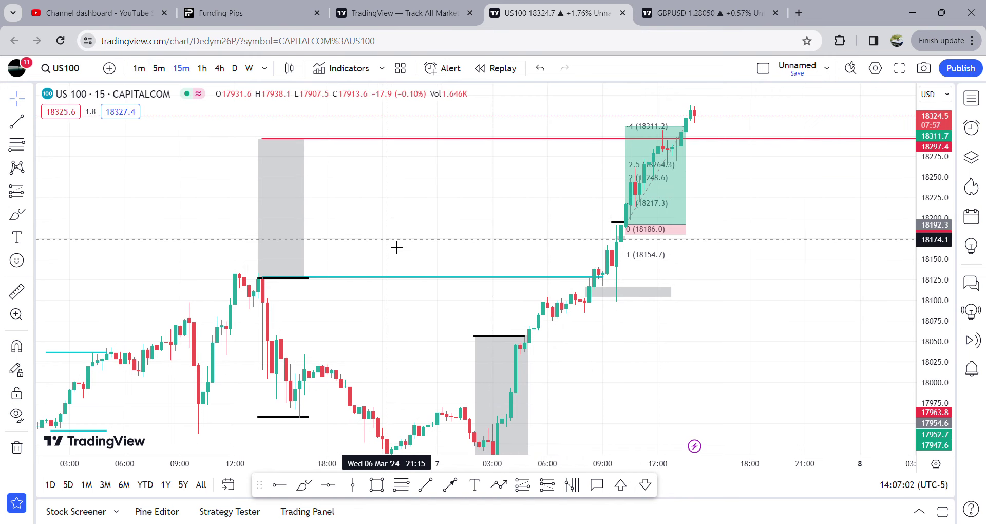
scroll(396, 246, "down", 2)
left_click_drag(427, 247, 465, 236)
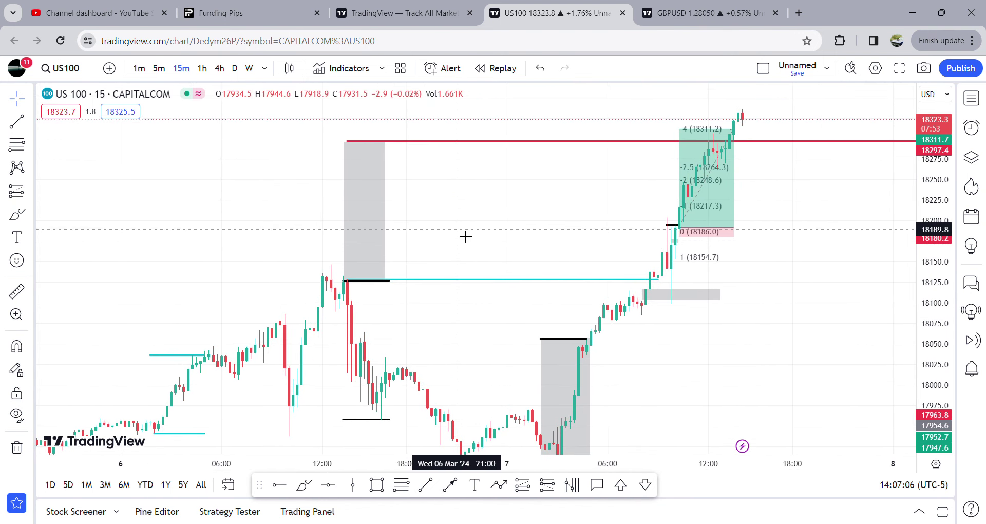
Set the chart to the 5-minute interval and examine the price reaction at the grey zone between about 18100 and 18120.
left_click(158, 67)
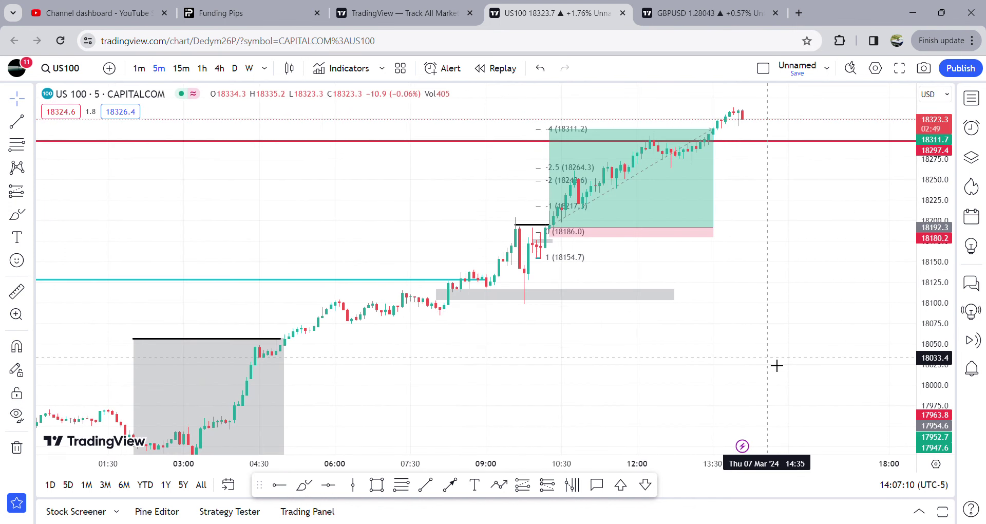
right_click(914, 320)
left_click(759, 281)
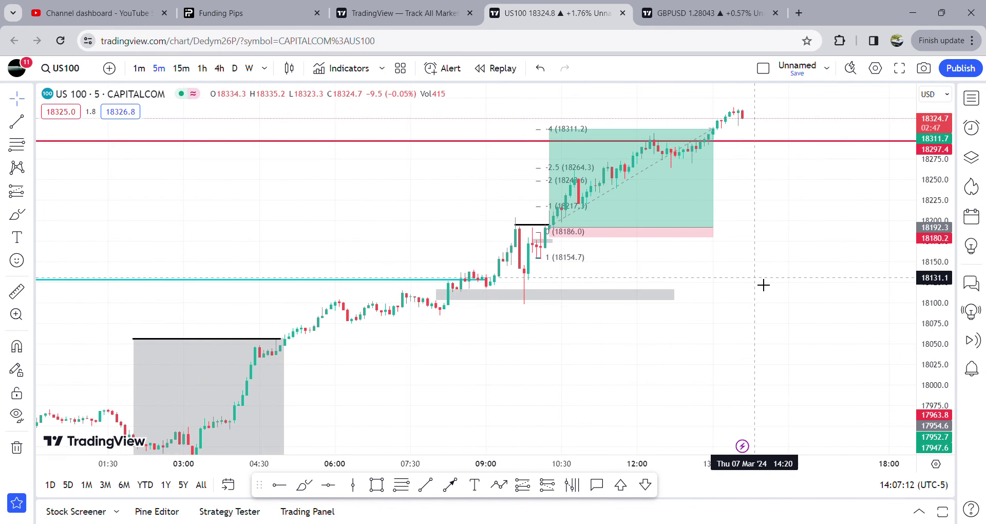
left_click_drag(920, 360, 920, 198)
scroll(776, 282, "up", 2)
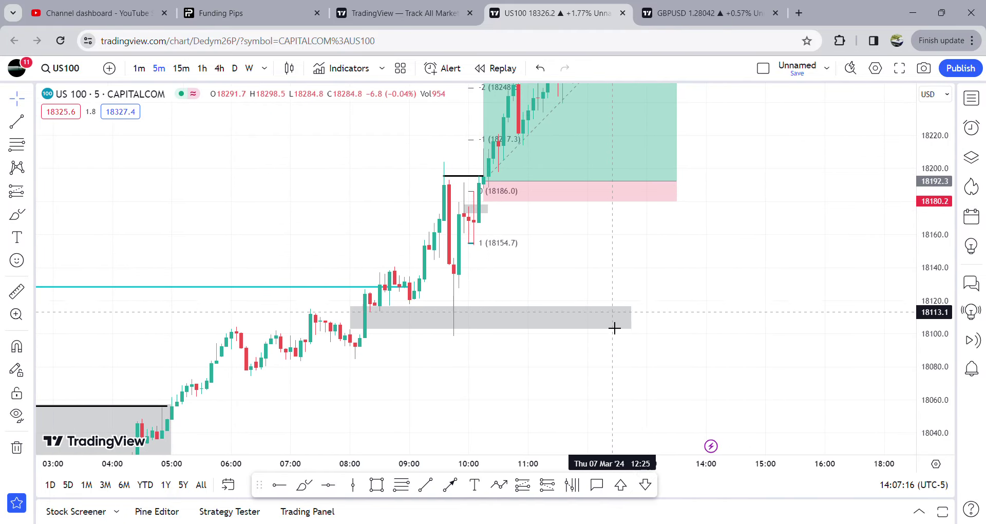
right_click(575, 378)
left_click(544, 281)
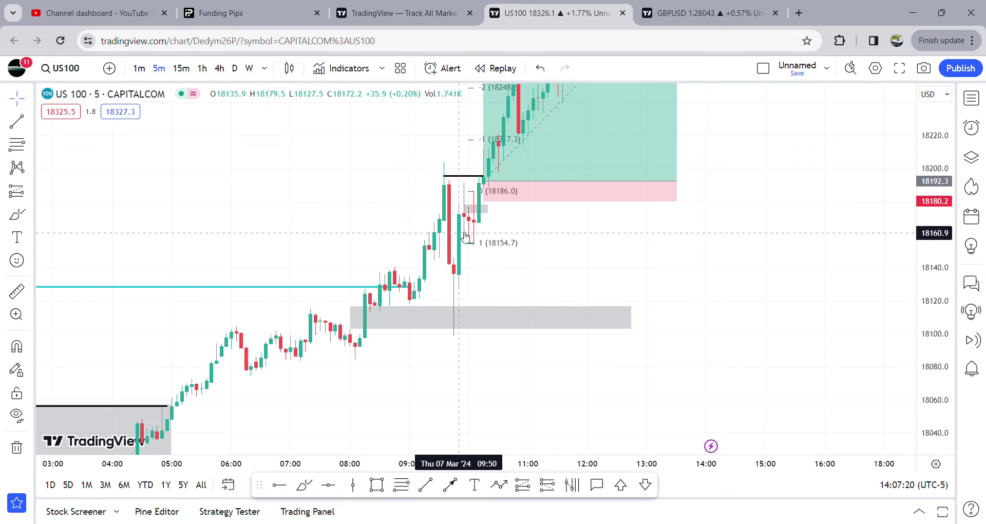
Set the chart to the 1-minute interval and bring the 7 March price action from 09:00 to 11:00 into view.
left_click(139, 69)
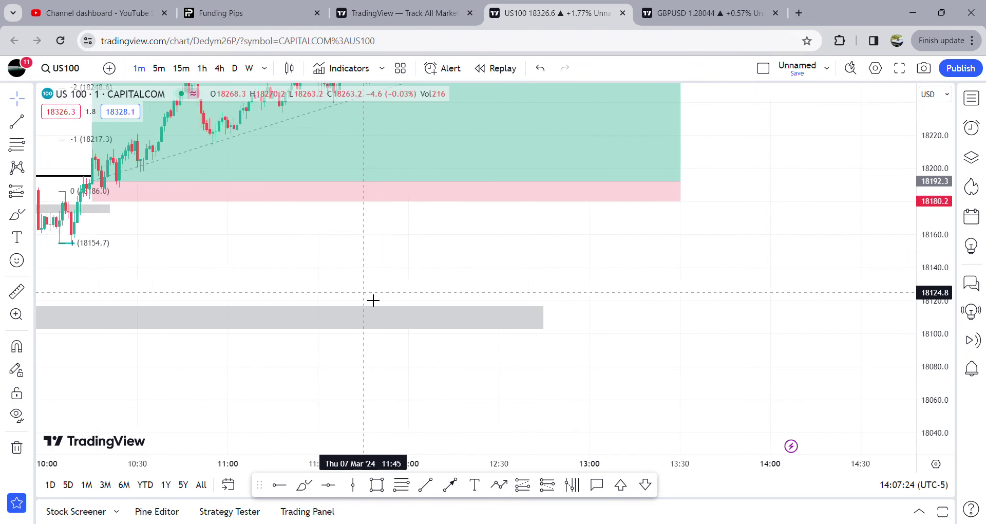
left_click_drag(370, 267, 697, 297)
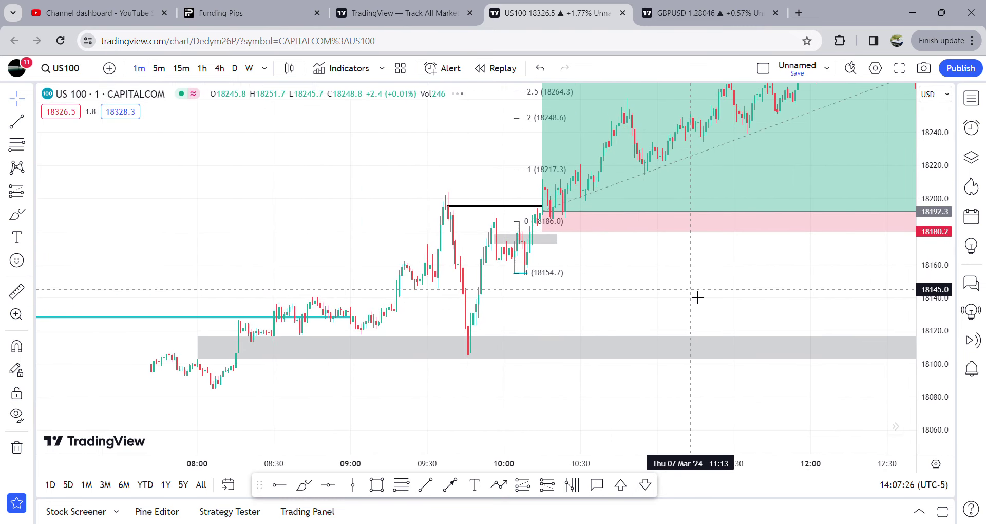
scroll(698, 297, "up", 5)
scroll(698, 297, "up", 3)
left_click_drag(601, 289, 731, 304)
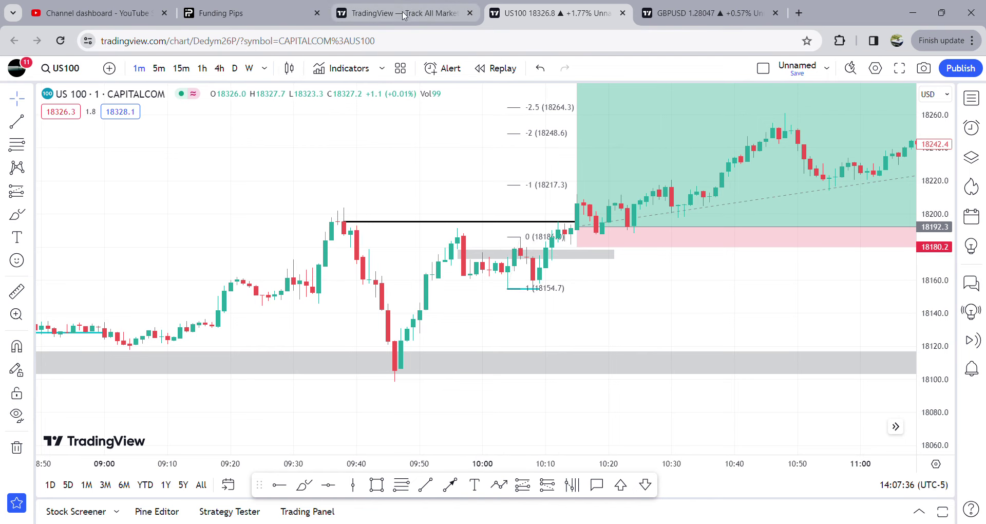
Check the first Mar 7 NDX100 trade in the Funding Pips Trading History and return to the US100 chart.
left_click(259, 6)
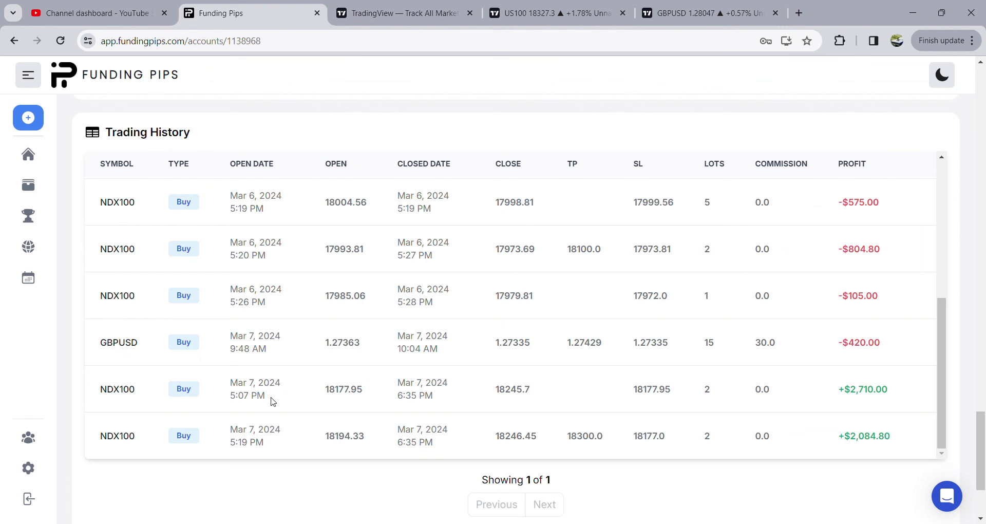
left_click(554, 13)
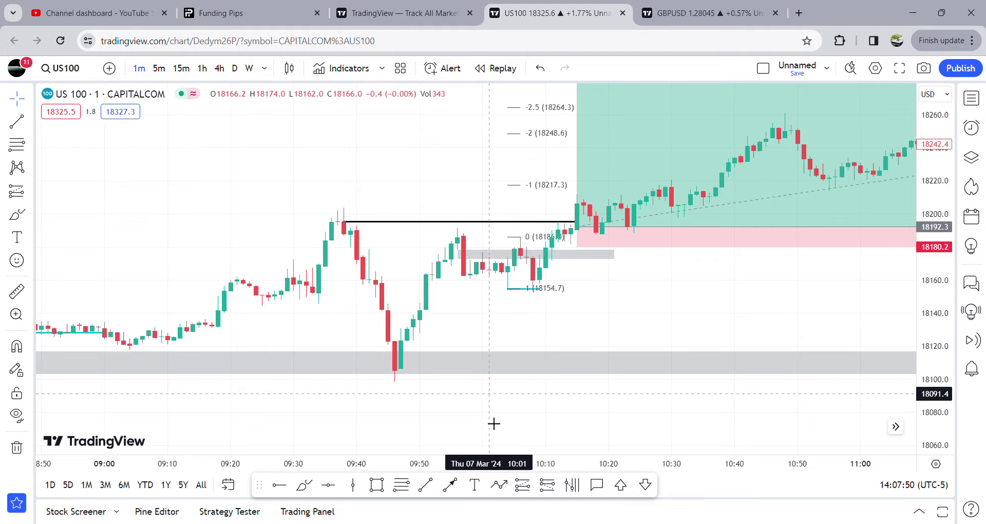
Place a long position on the 10:07 candle of 7 March with its entry at about 18169.8.
left_click(526, 486)
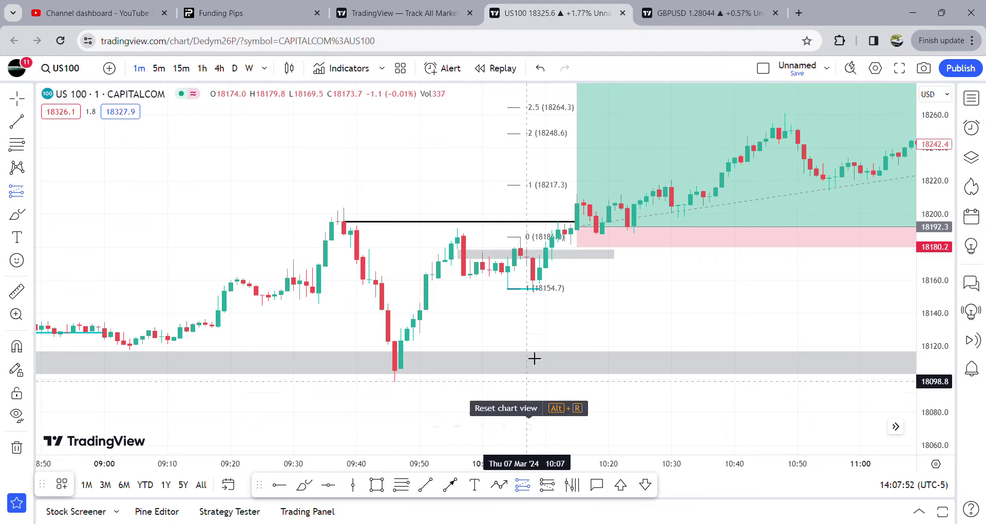
left_click(535, 271)
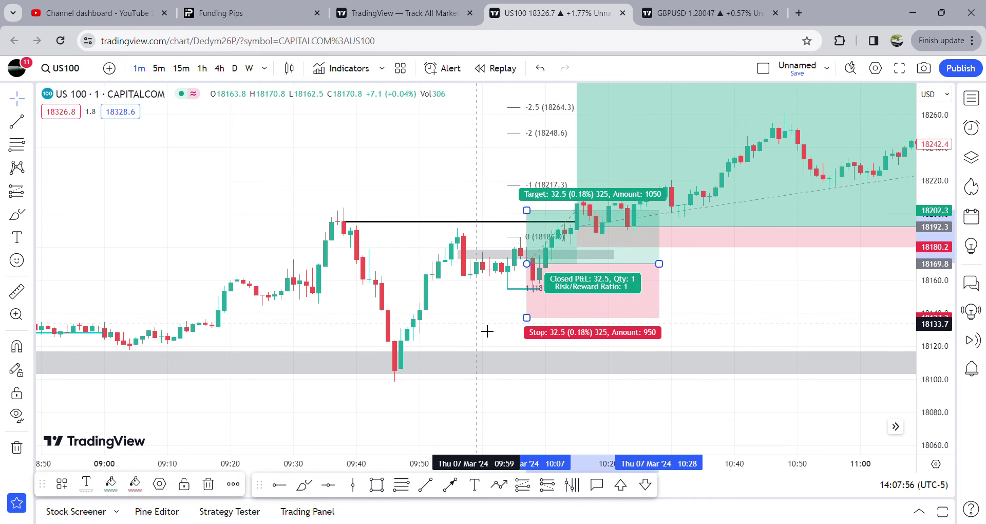
left_click_drag(486, 332, 543, 324)
scroll(506, 315, "down", 2)
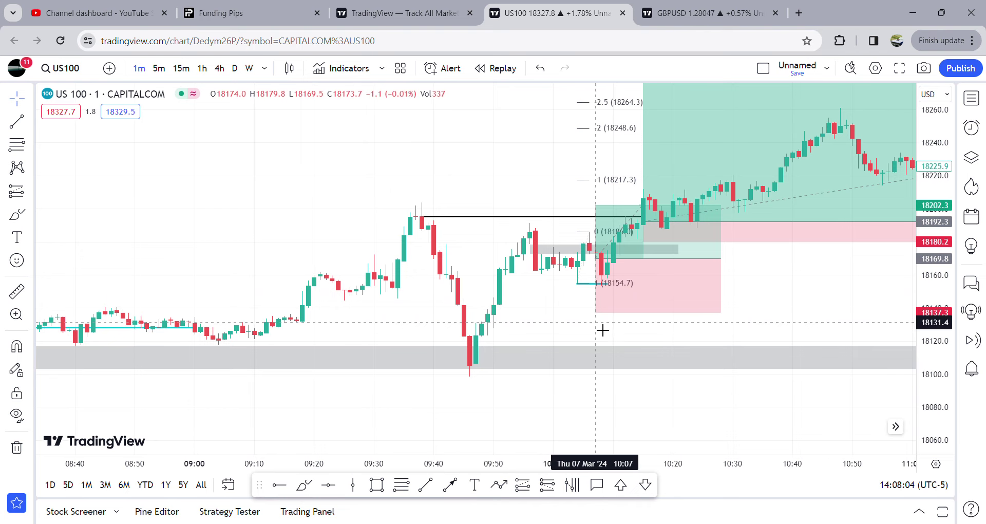
Raise the long position's stop level to about 18147.7.
left_click(597, 314)
left_click(598, 319)
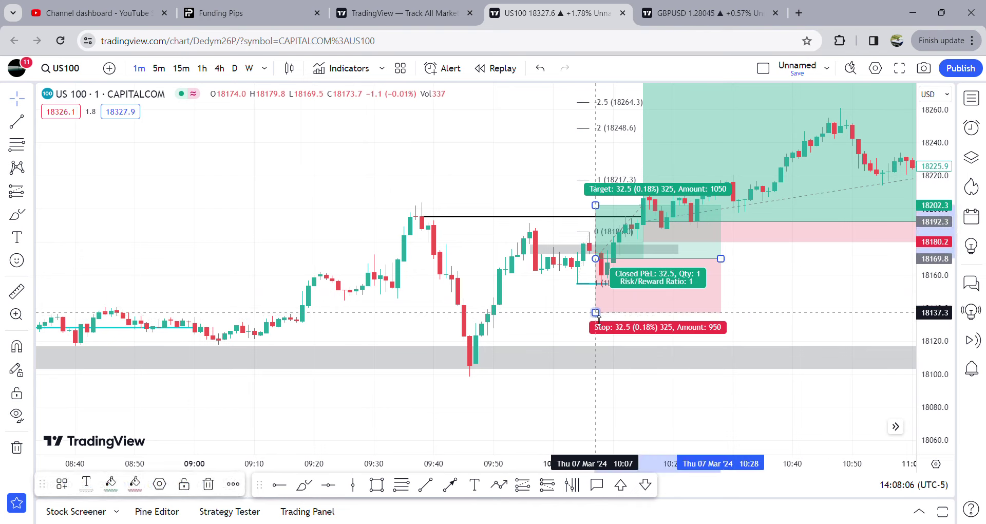
left_click_drag(596, 312, 359, 301)
left_click(553, 333)
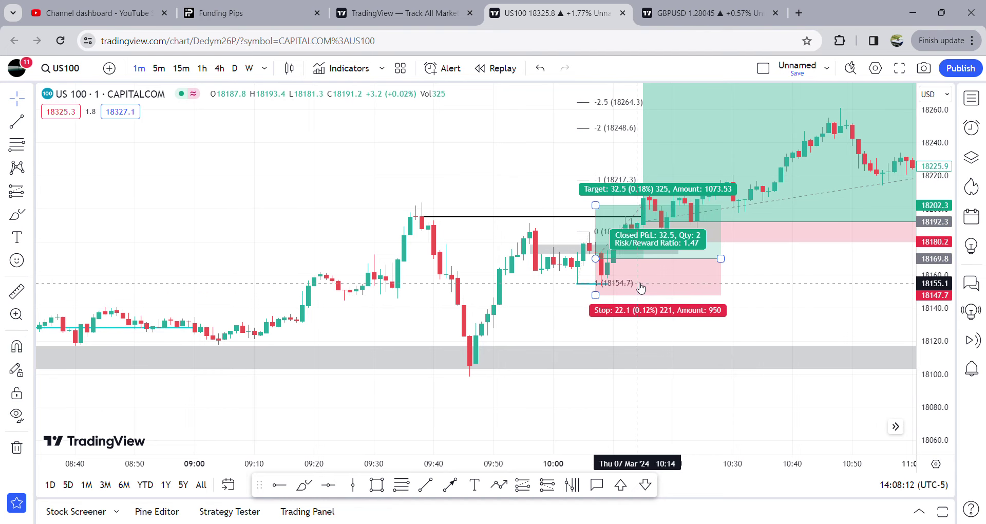
Raise the long position's target to about 18297.6, at the red horizontal line.
scroll(641, 288, "down", 5)
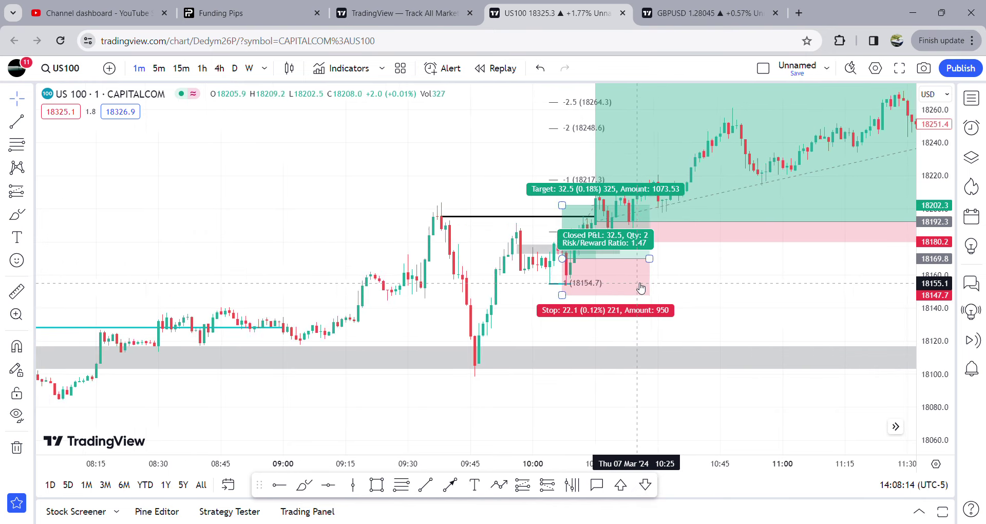
left_click_drag(557, 188, 441, 181)
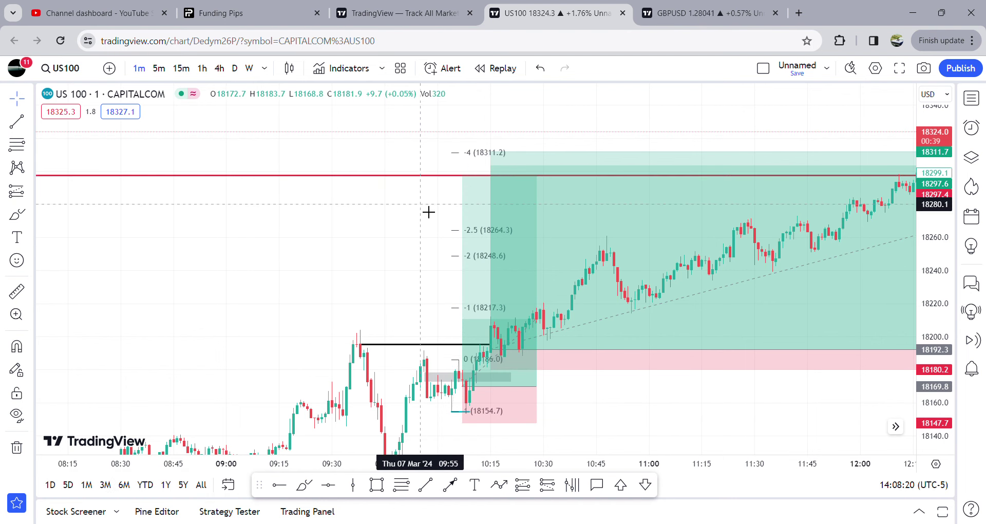
scroll(427, 212, "up", 4)
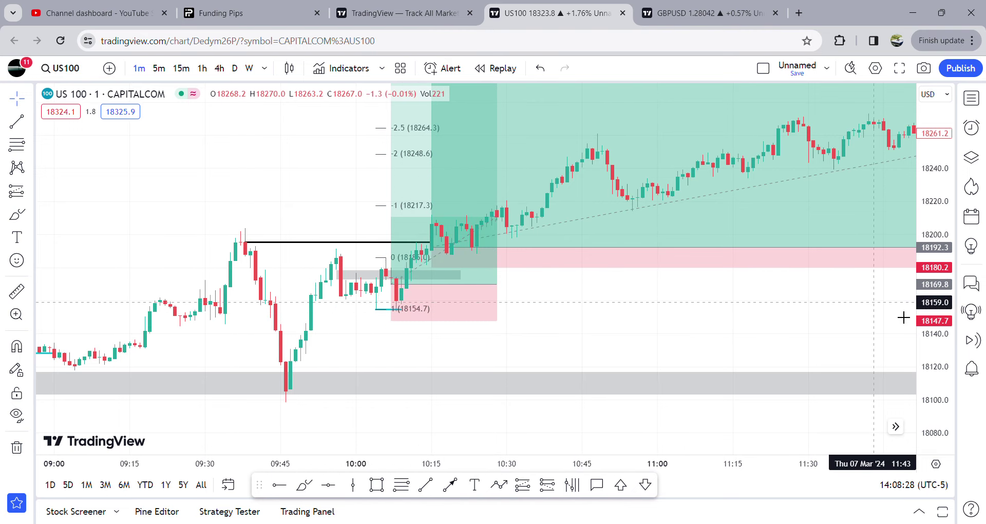
Narrow the long position so that it ends at about 10:08.
left_click_drag(936, 358, 936, 245)
scroll(578, 385, "up", 2)
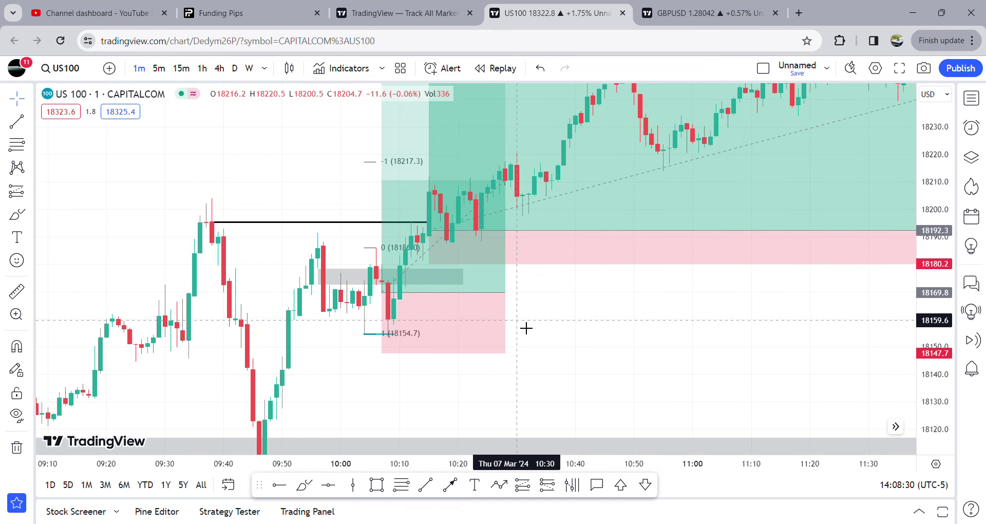
left_click_drag(551, 315, 620, 305)
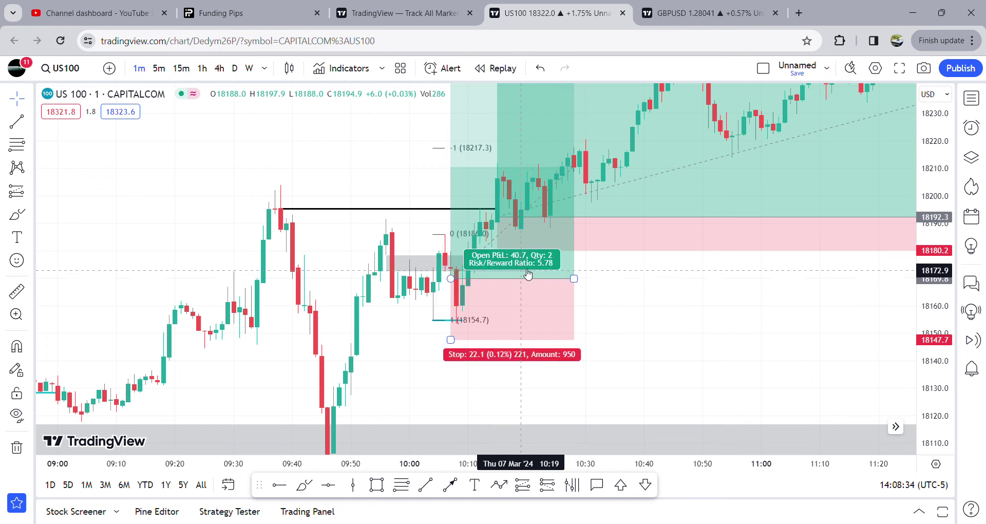
left_click(643, 320)
left_click_drag(643, 320, 626, 310)
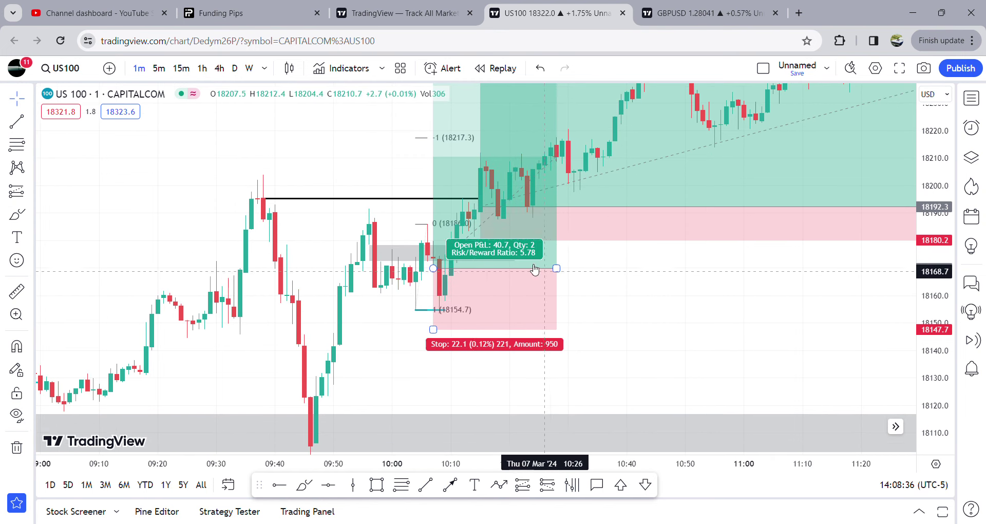
left_click_drag(557, 269, 451, 268)
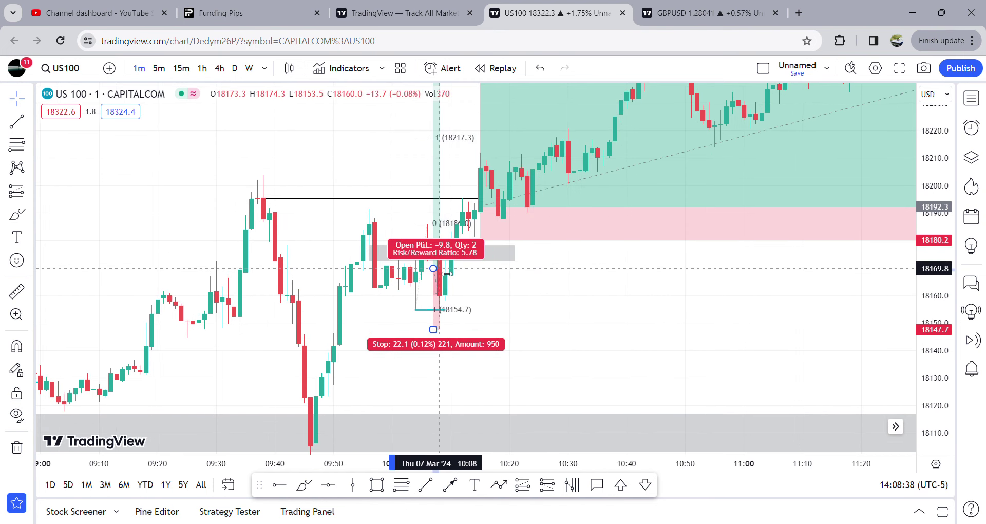
Switch to Funding Pips and check the open time of the last Mar 7 NDX100 trade in the trading history.
scroll(529, 304, "up", 4)
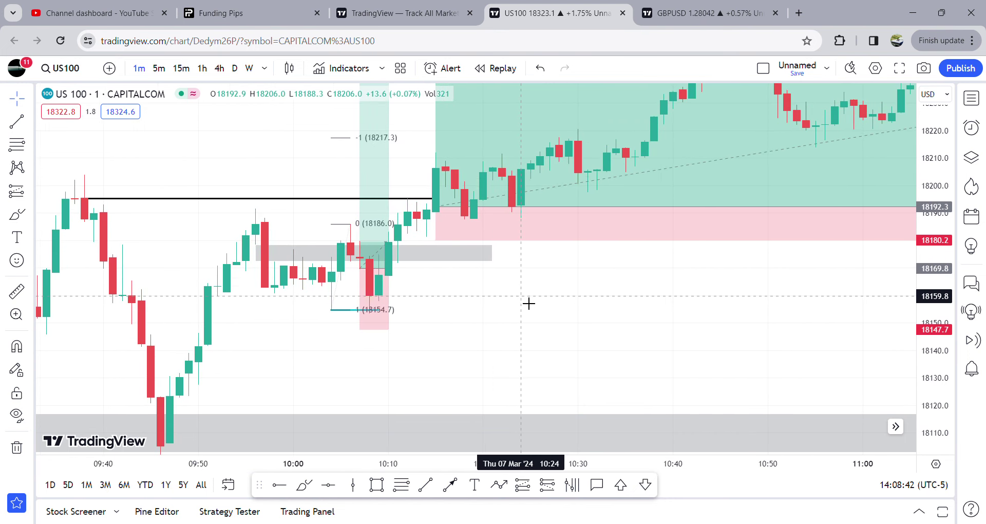
left_click_drag(930, 358, 911, 253)
left_click_drag(615, 349, 600, 387)
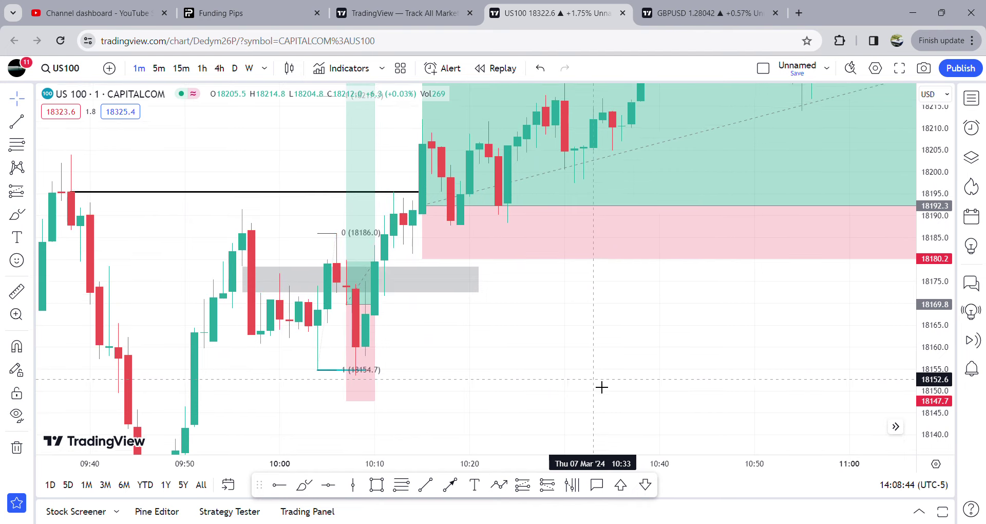
scroll(600, 387, "down", 1)
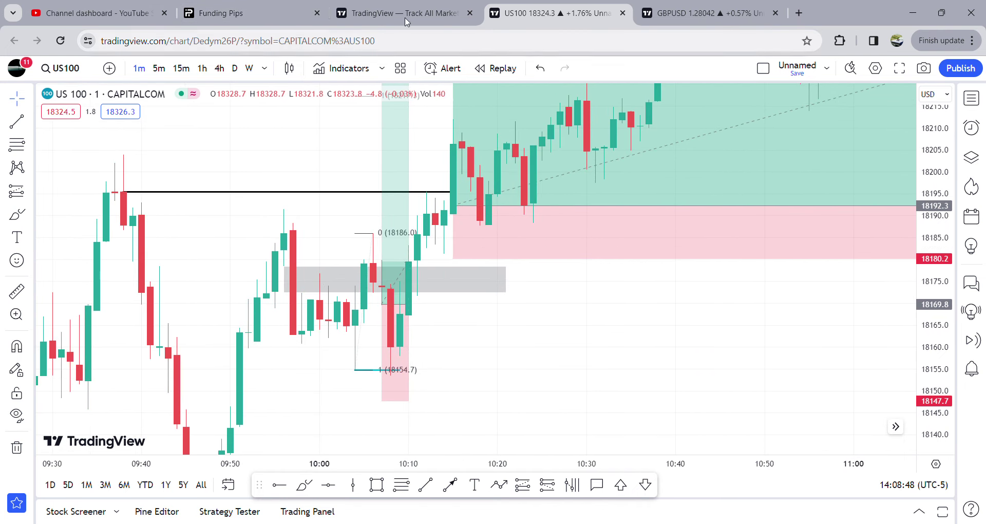
left_click(247, 13)
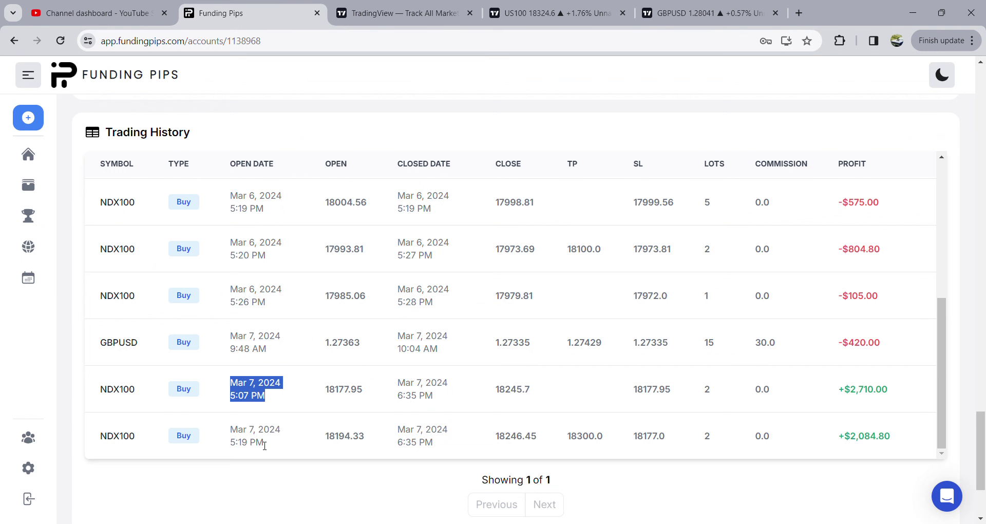
left_click_drag(255, 442, 220, 422)
On the US100 TradingView chart, move the wider long position's start to the 10:19 candle and its entry to about 18193.1.
left_click(544, 13)
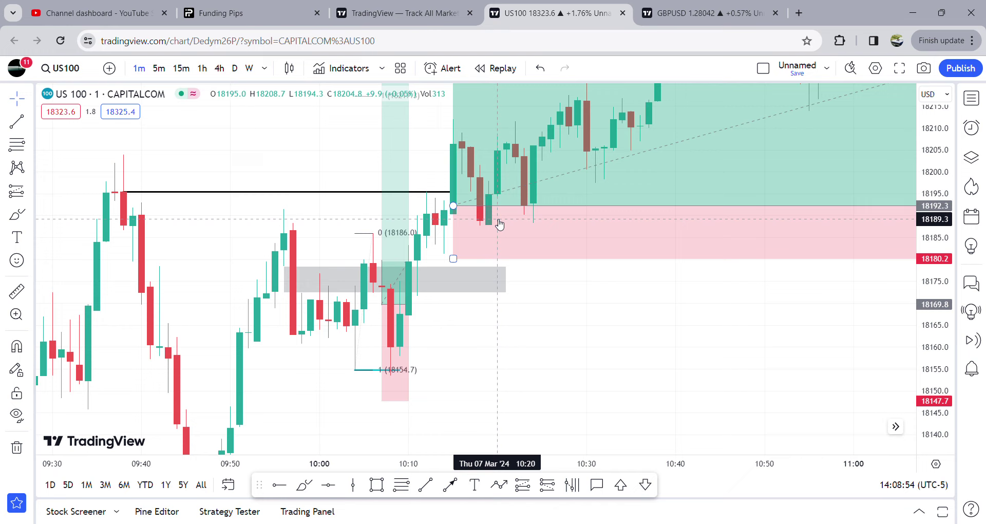
left_click_drag(453, 206, 488, 206)
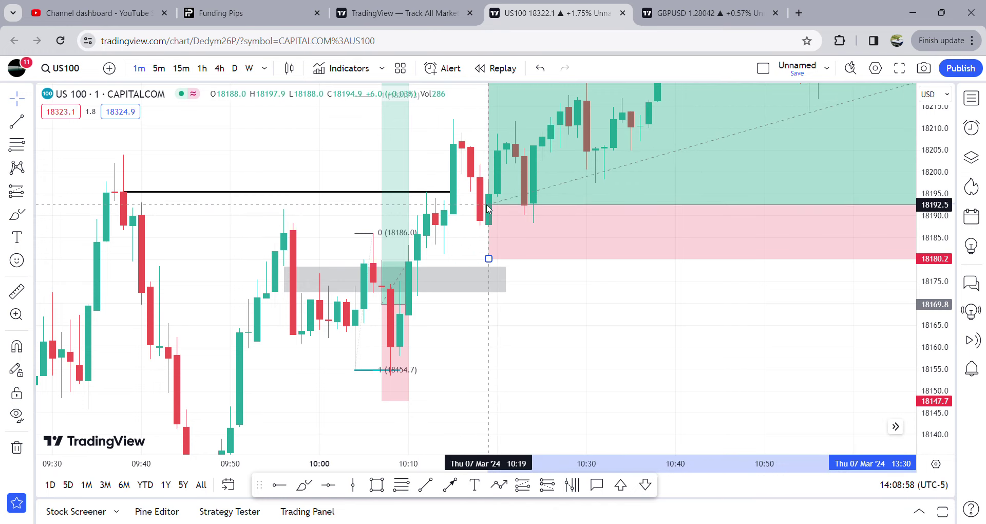
left_click_drag(488, 206, 488, 202)
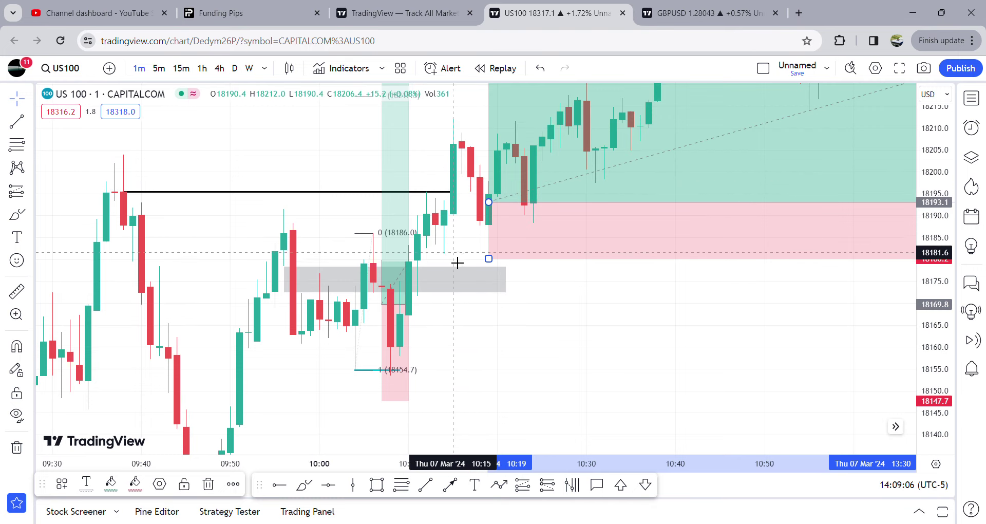
Lower the stop level of the 10:19 long position to about 18169.8 and dismiss the advertisement.
left_click_drag(489, 259, 446, 262)
left_click(537, 353)
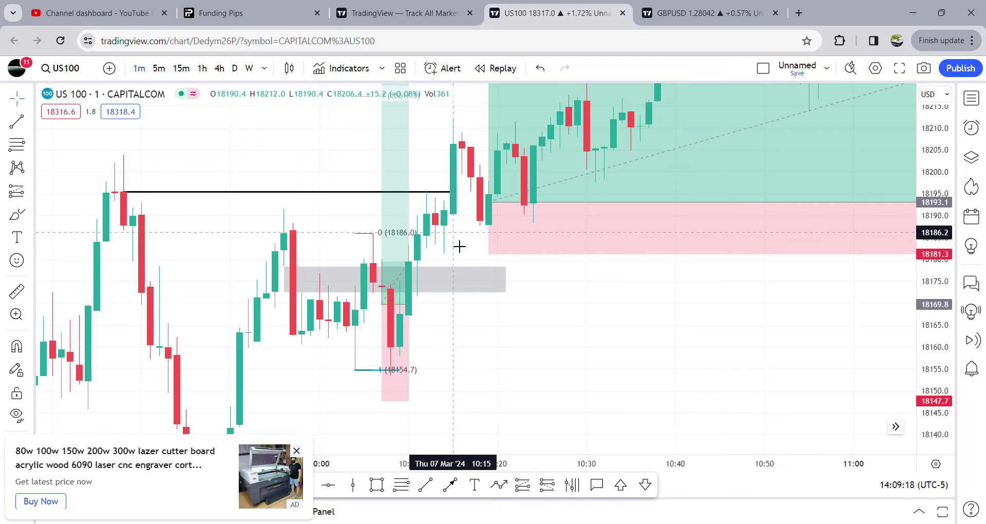
left_click(296, 450)
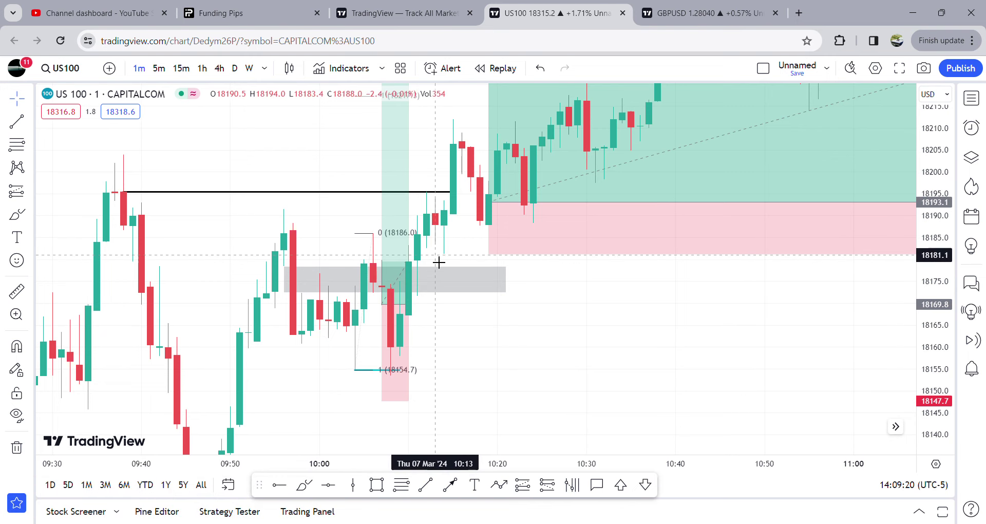
left_click(488, 254)
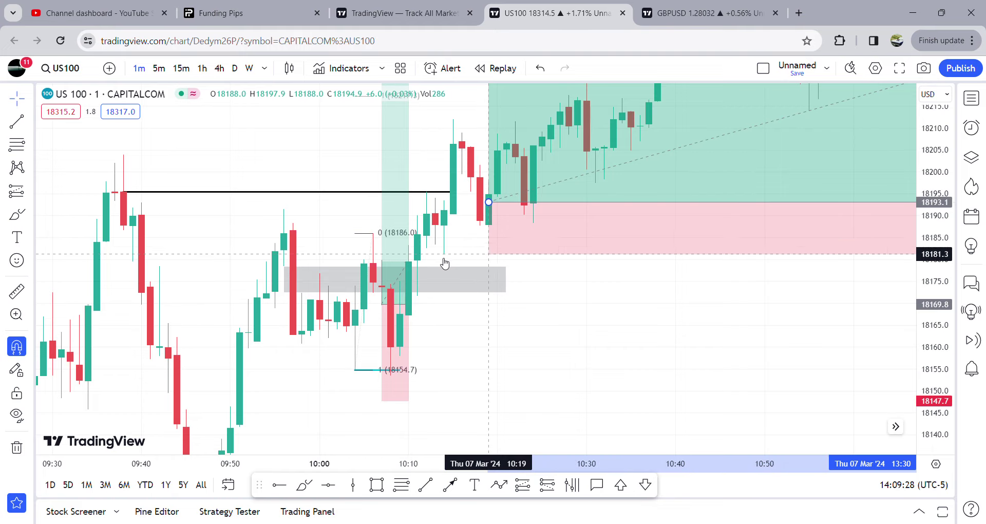
mouse_move(488, 254)
left_mouse_down()
mouse_move(489, 245)
mouse_move(474, 310)
left_mouse_up()
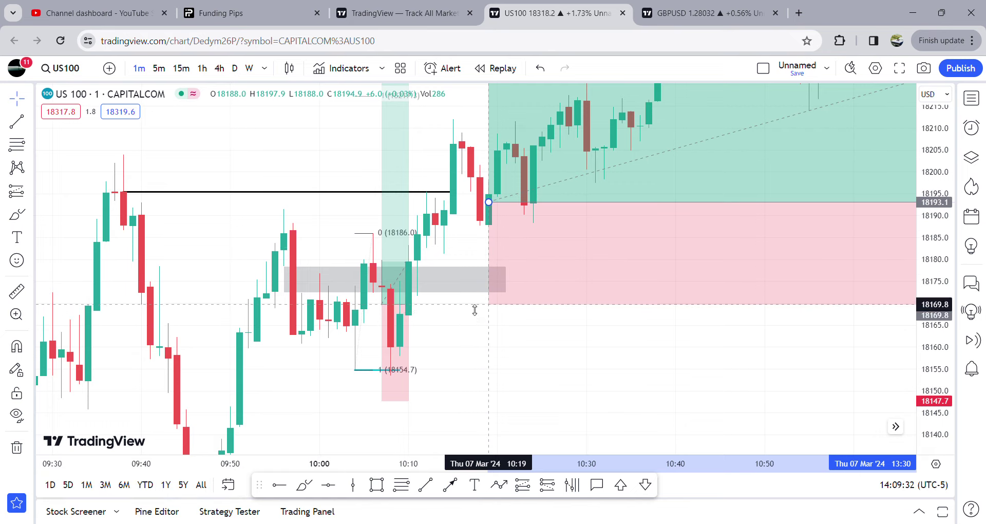
left_click(475, 348)
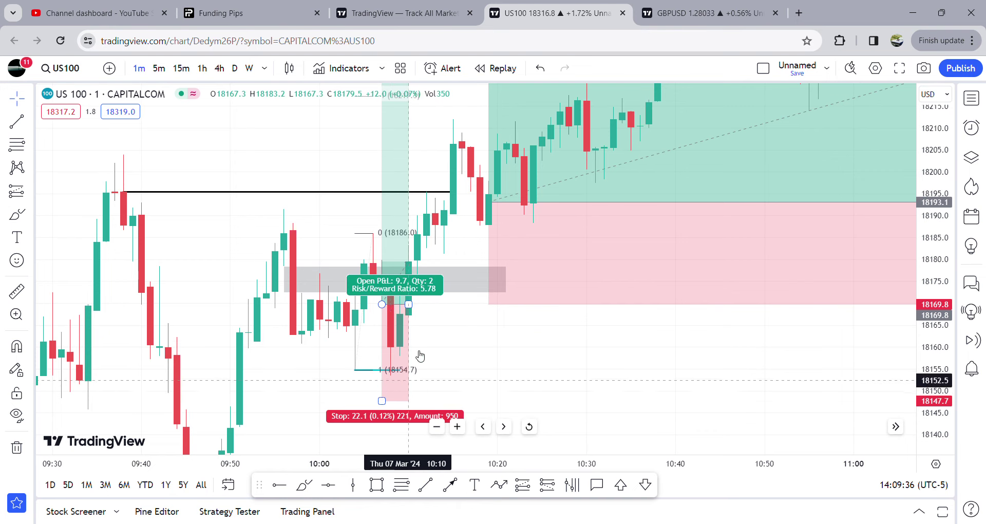
Narrow the 10:19 long position to end at about 10:29 and lower its target to about 18297.2, at the red horizontal line.
left_click_drag(420, 351, 339, 383)
scroll(341, 382, "down", 4)
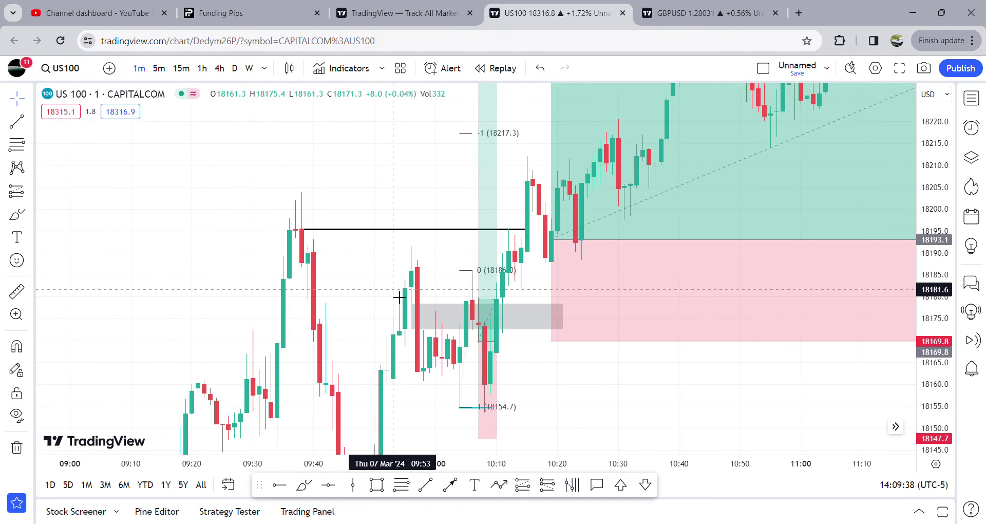
left_click_drag(398, 298, 257, 303)
scroll(346, 323, "down", 4)
scroll(346, 323, "down", 2)
left_click_drag(679, 363, 476, 361)
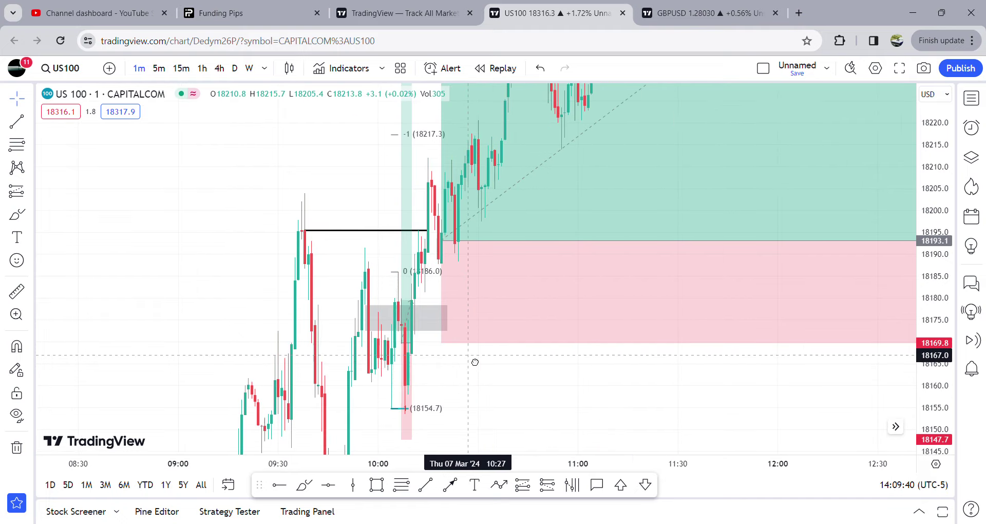
left_click_drag(919, 258, 902, 371)
scroll(719, 363, "down", 3)
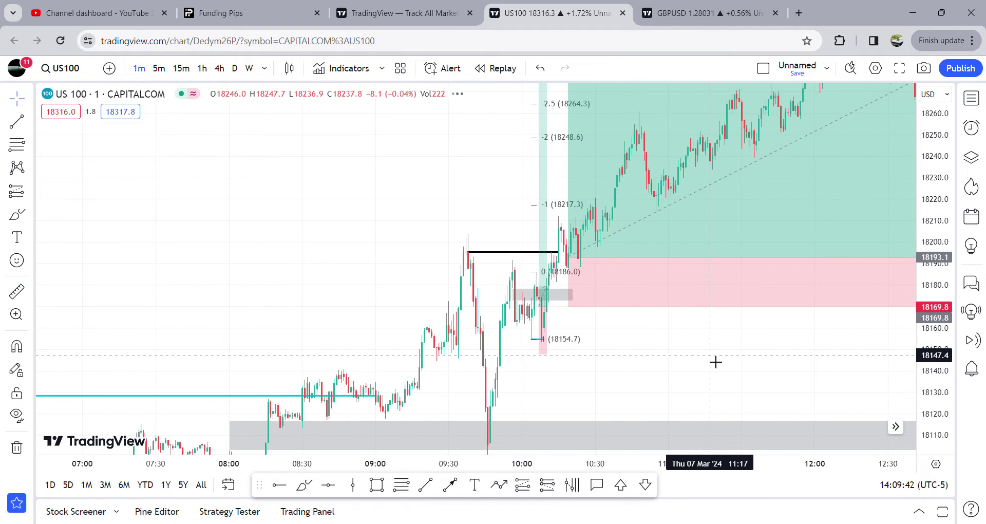
left_click_drag(693, 363, 476, 439)
left_click_drag(936, 226, 937, 299)
left_click_drag(816, 317, 378, 299)
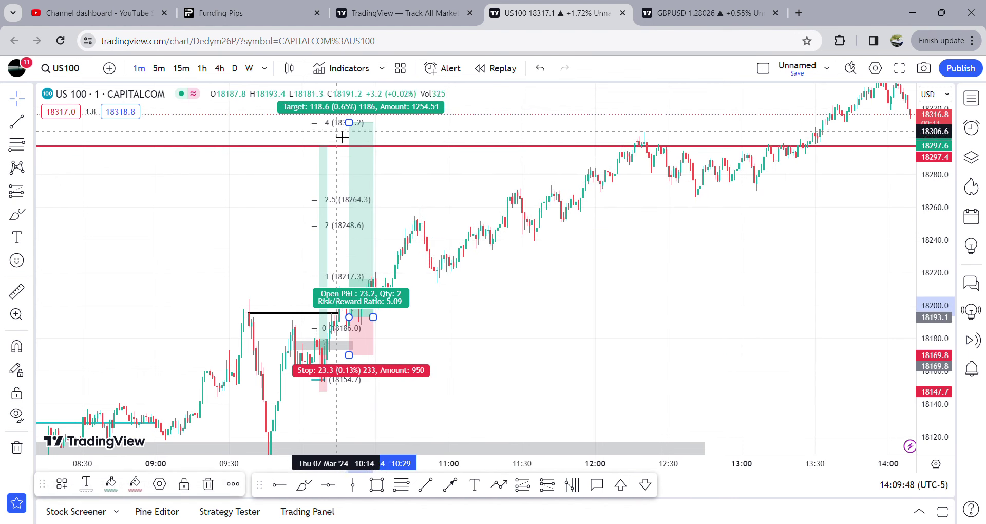
left_click_drag(349, 122, 349, 146)
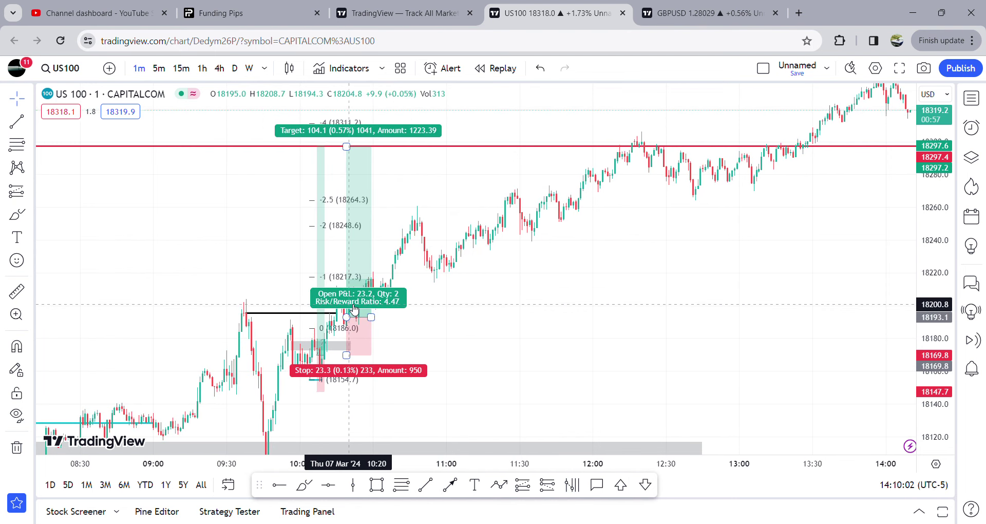
In Funding Pips, check the profits of both Mar 7 NDX100 trades and the take-profit of the last one.
scroll(353, 307, "up", 1)
left_click_drag(488, 320, 625, 314)
scroll(664, 301, "up", 5)
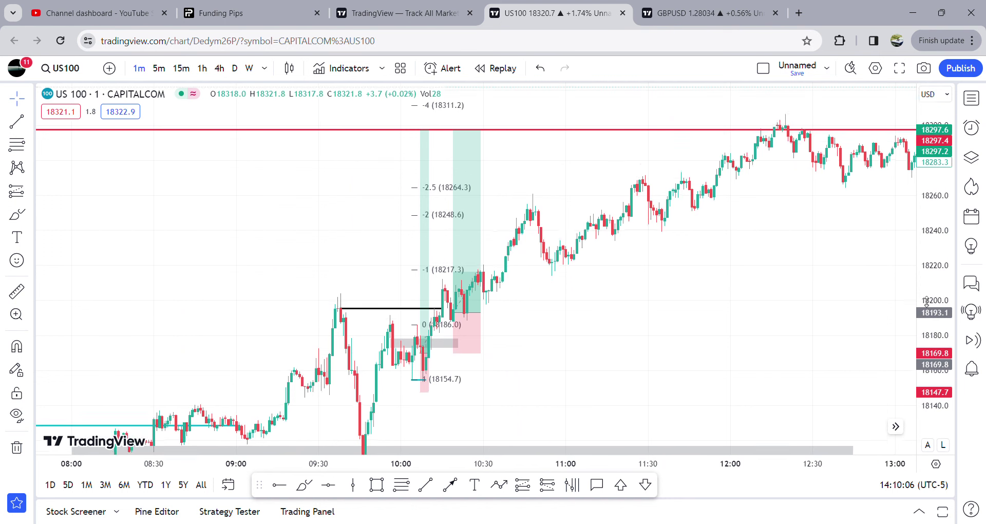
scroll(560, 320, "left", 3)
mouse_move(394, 350)
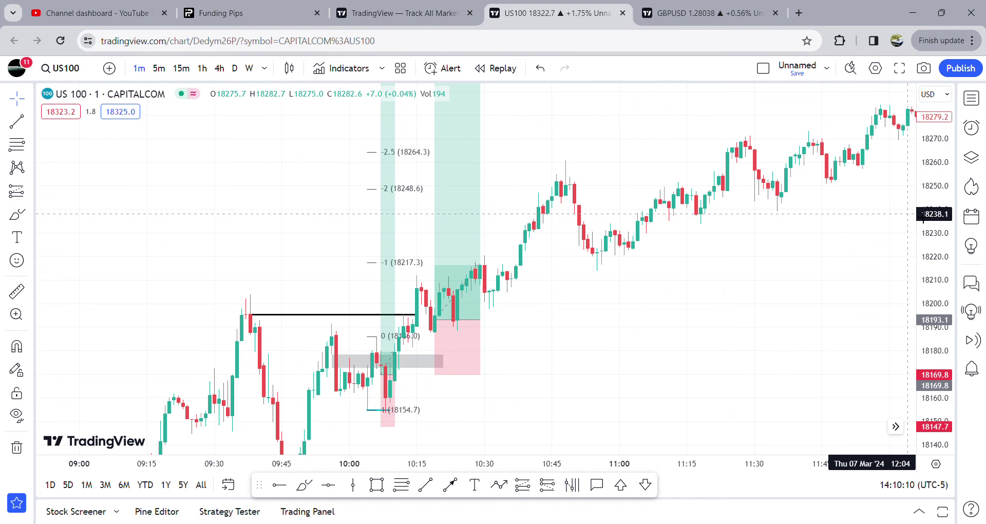
left_click_drag(621, 216, 489, 283)
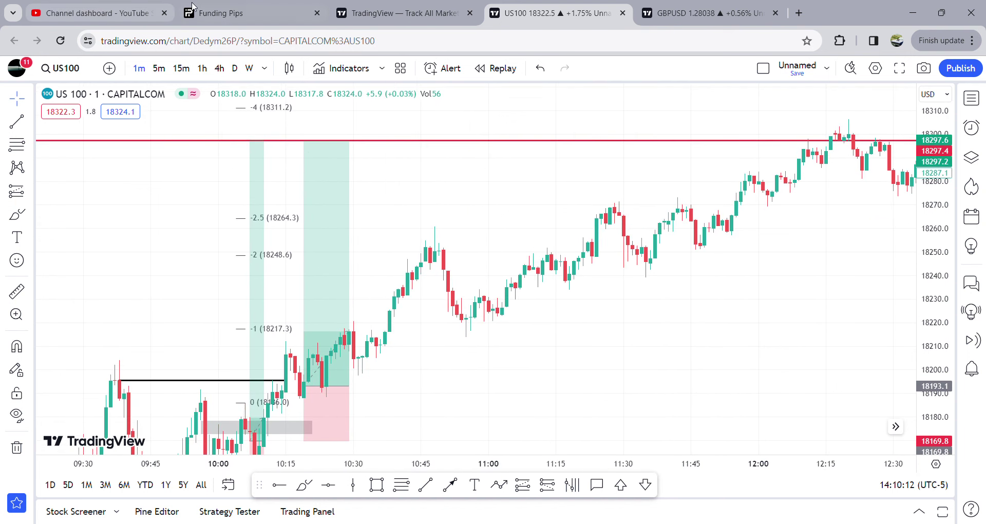
left_click(213, 6)
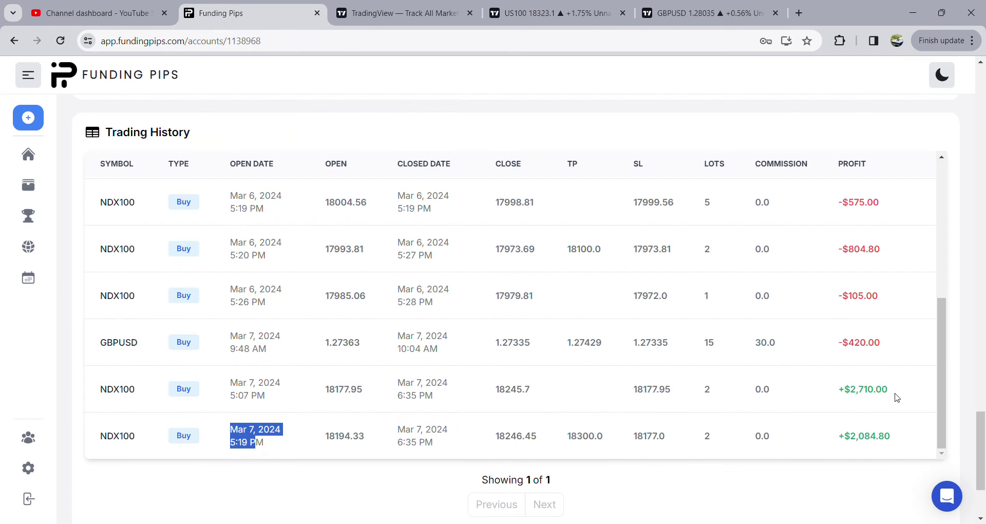
left_click_drag(896, 397, 816, 390)
left_click_drag(903, 444, 809, 441)
left_click(810, 434)
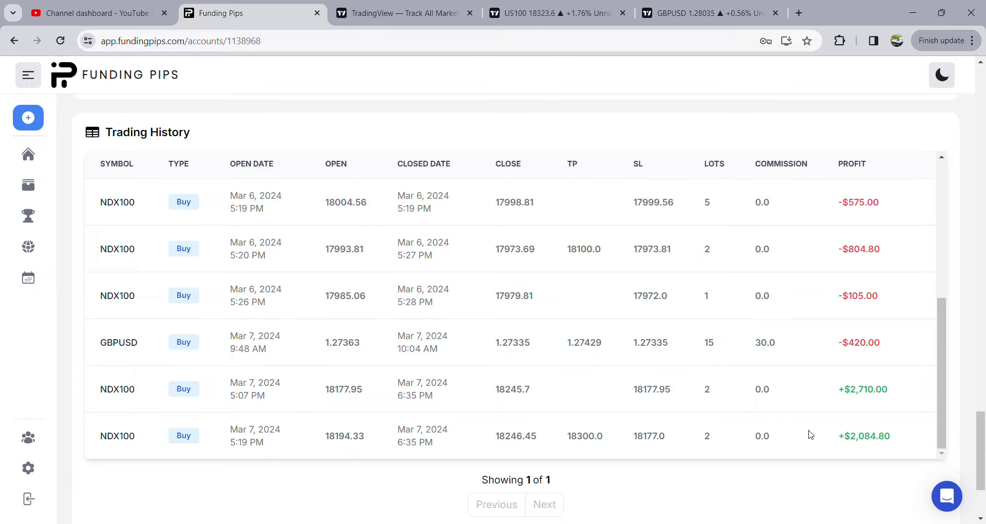
left_click_drag(609, 440, 559, 437)
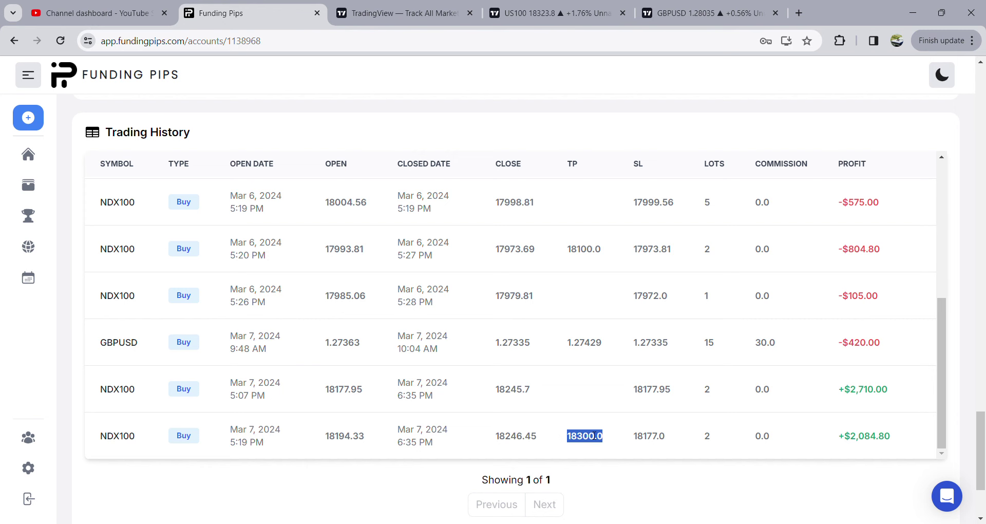
Compare the US100 chart with the Funding Pips history and check the profit or loss of the three Mar 7 trades.
left_click(547, 13)
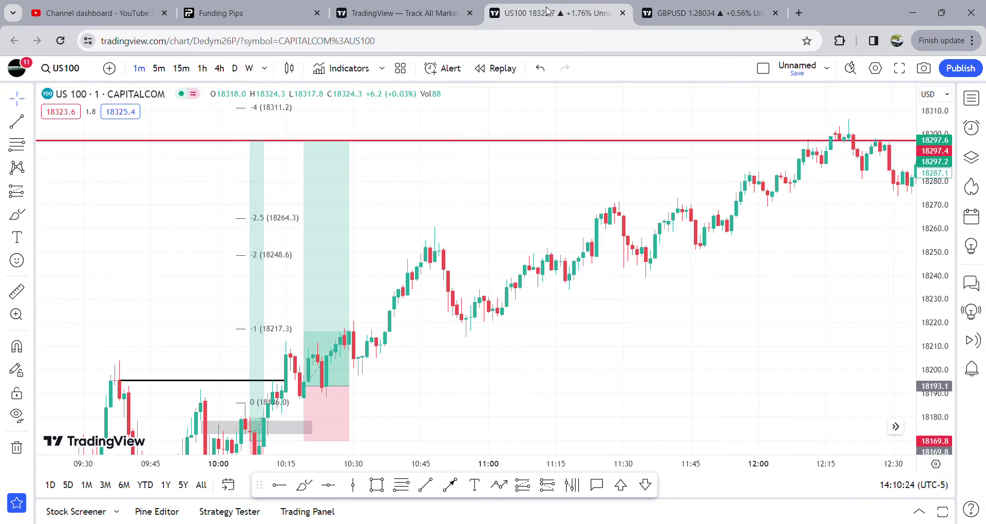
left_click(275, 13)
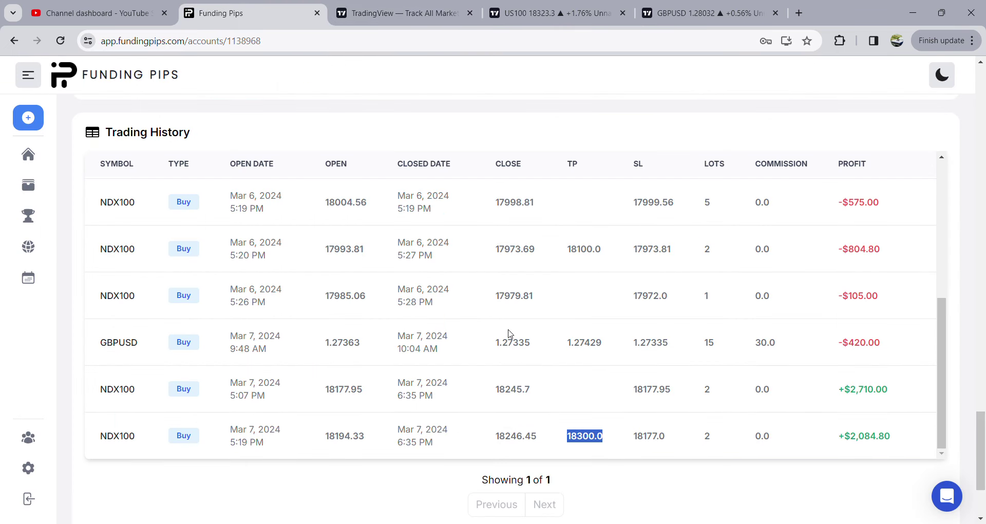
left_click(509, 333)
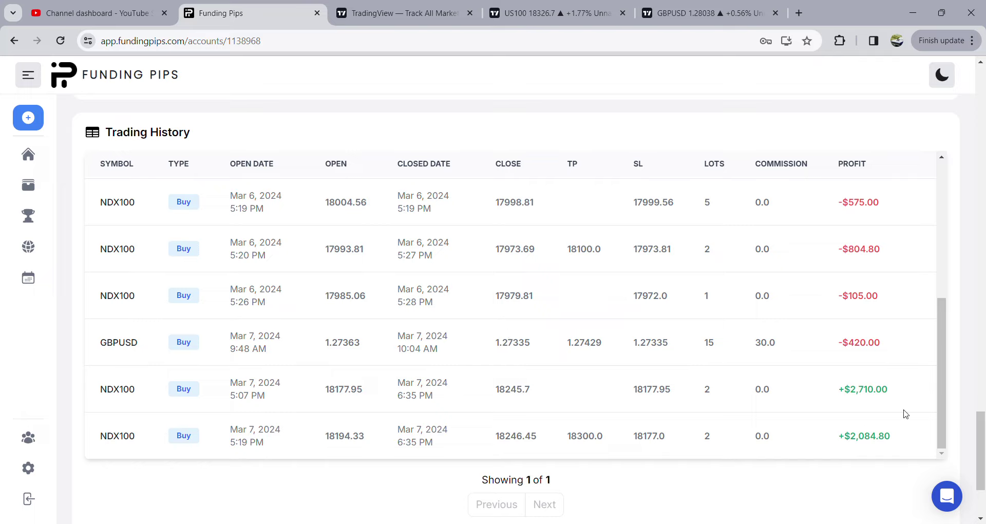
left_click_drag(893, 435, 856, 442)
left_click_drag(900, 396, 877, 395)
left_click(877, 395)
left_click(561, 18)
left_click(246, 13)
left_click_drag(881, 343, 829, 354)
left_click(820, 364)
Look through the older trades, the daily results and the account statistics on the Funding Pips account page.
scroll(820, 365, "up", 15)
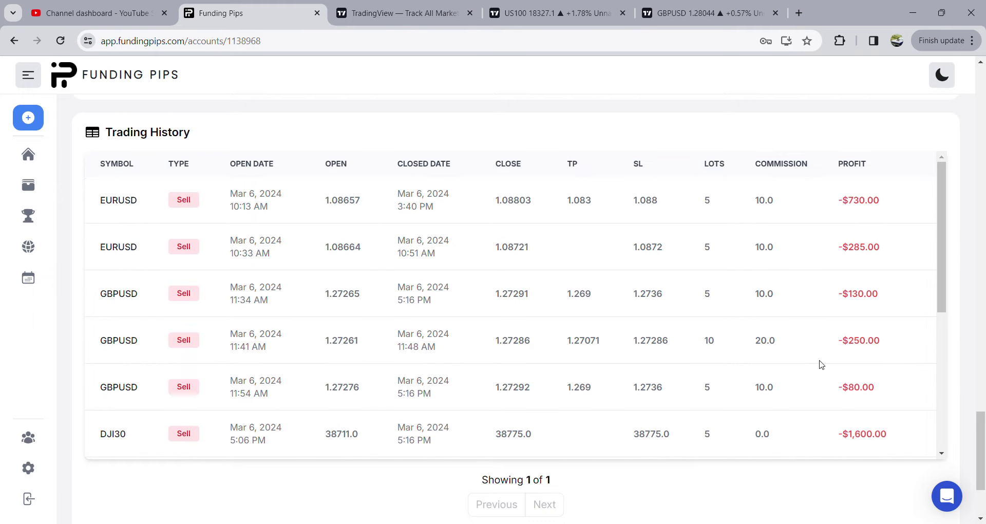
scroll(820, 365, "up", 10)
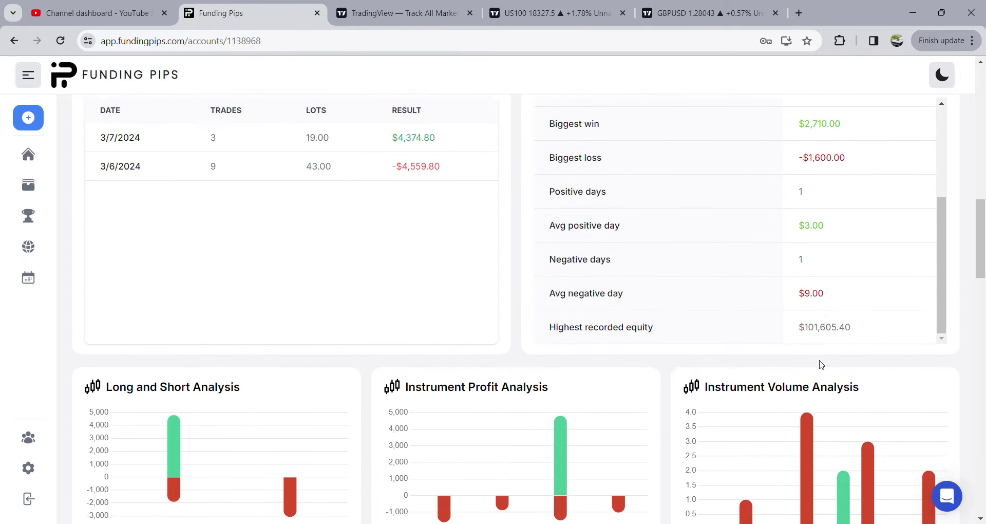
scroll(820, 364, "down", 6)
scroll(820, 364, "down", 15)
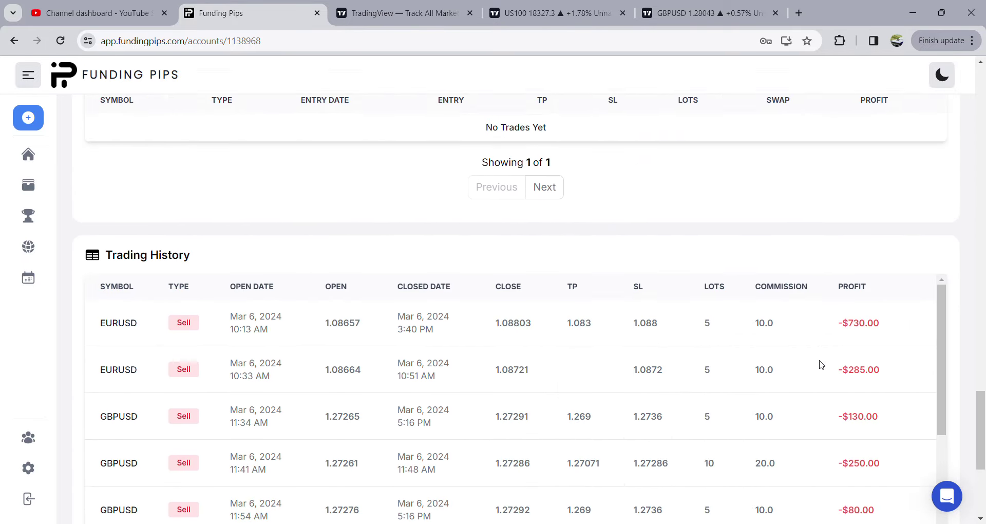
scroll(748, 379, "up", 3)
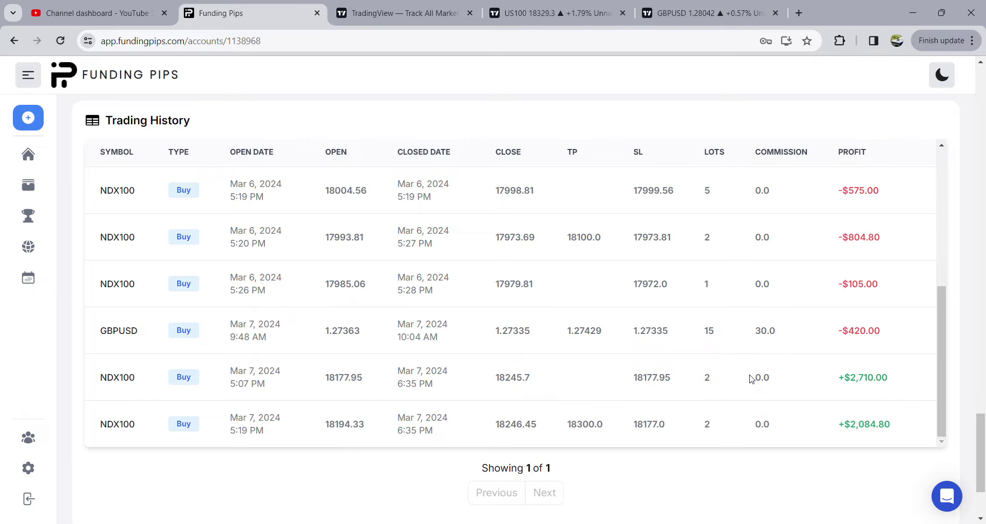
Examine the two marked long positions and the following price move on the US100 chart, then return to the Funding Pips trading history.
left_click(555, 13)
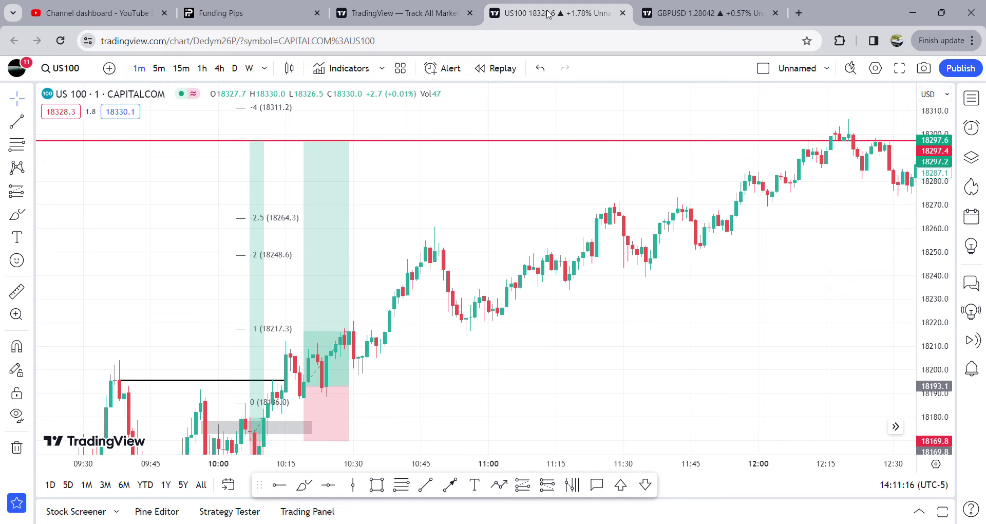
scroll(493, 255, "down", 5)
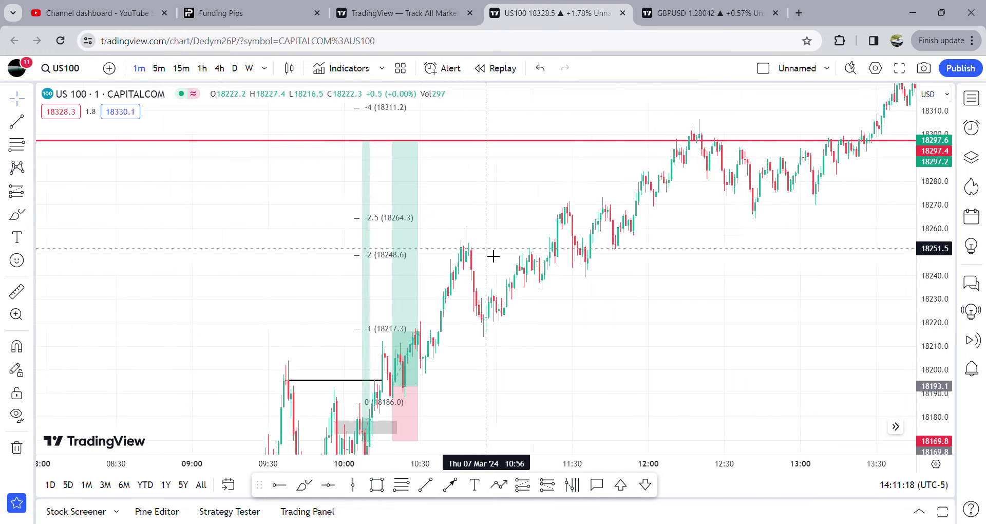
scroll(489, 253, "right", 5)
left_click_drag(556, 279, 546, 379)
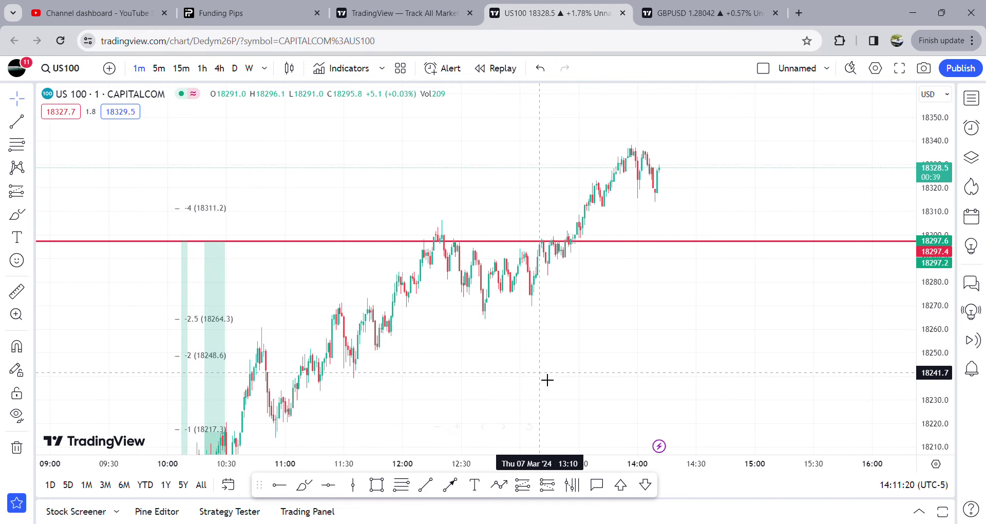
left_click_drag(556, 342, 775, 87)
scroll(556, 191, "up", 4)
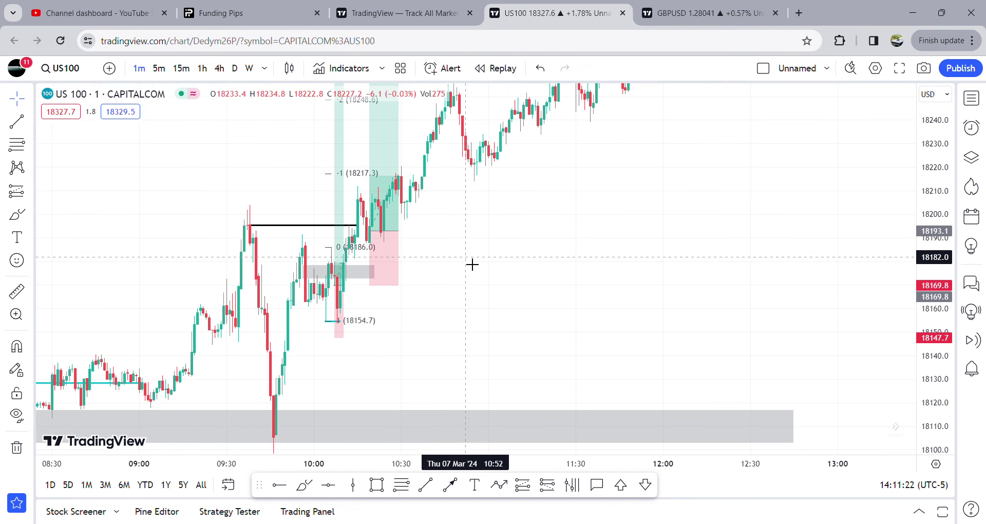
left_click_drag(496, 237, 638, 192)
scroll(638, 194, "up", 2)
left_click_drag(568, 209, 698, 227)
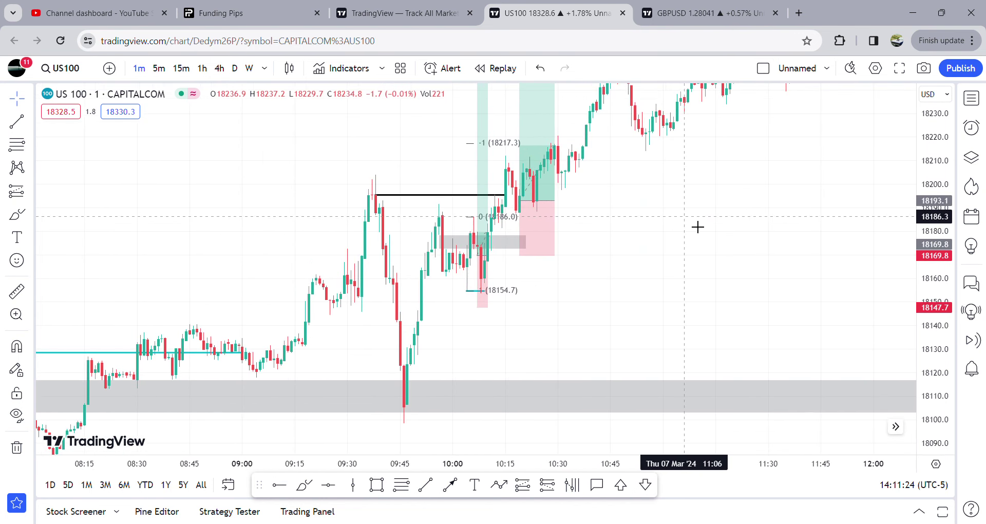
scroll(697, 226, "up", 1)
scroll(697, 227, "up", 1)
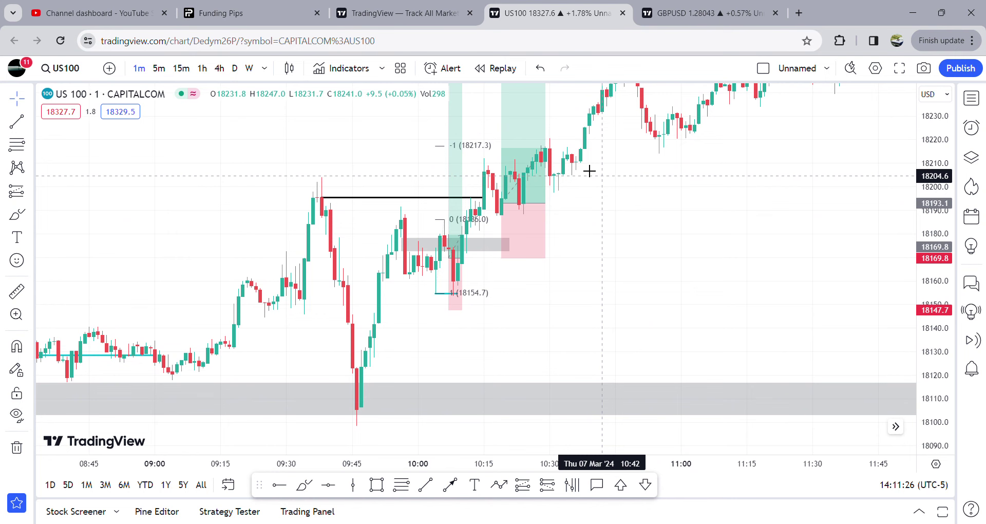
left_click(410, 15)
left_click(291, 16)
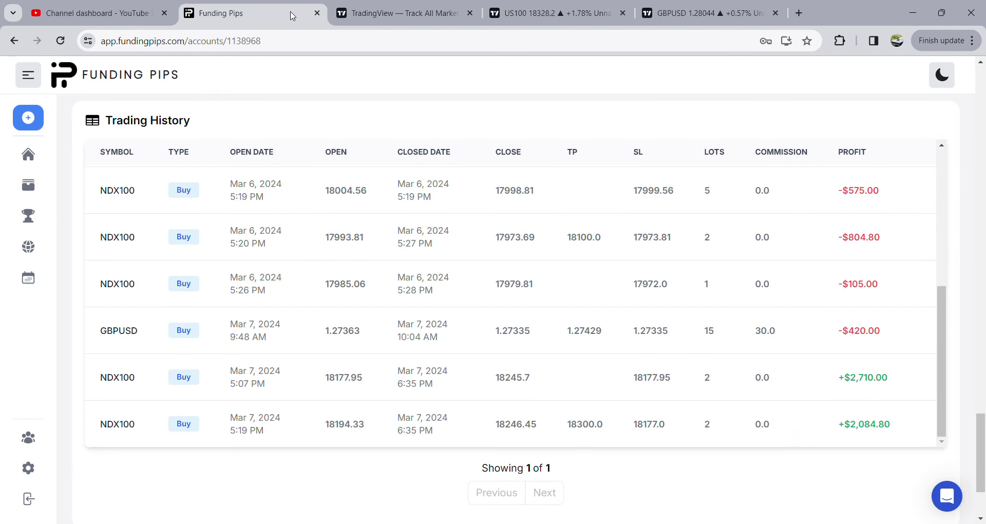